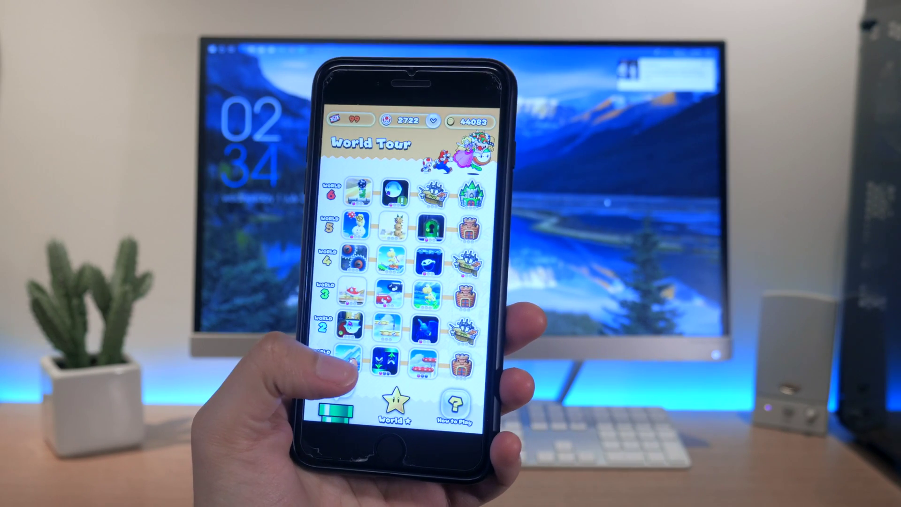
pyautogui.click(416, 396)
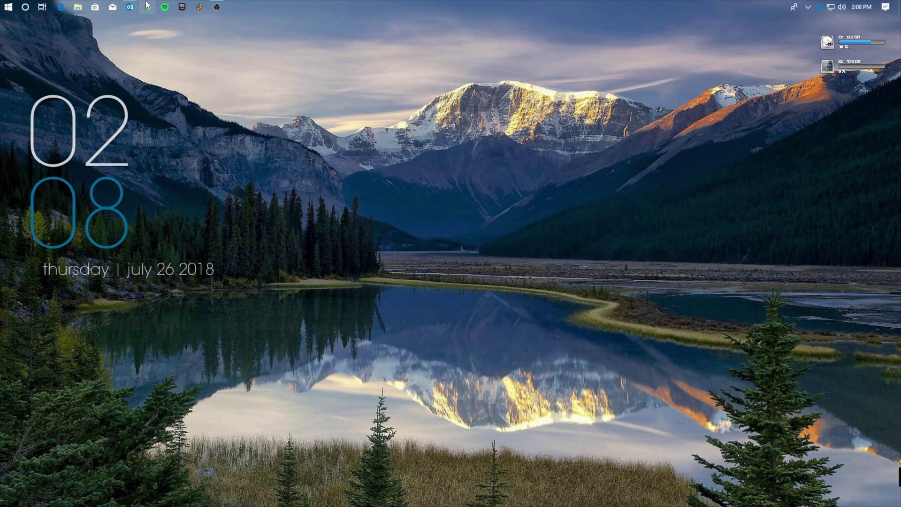
# Open the Chrome browser, search Google for launchbox and go to the LaunchBox Download page's email field.
pyautogui.click(148, 7)
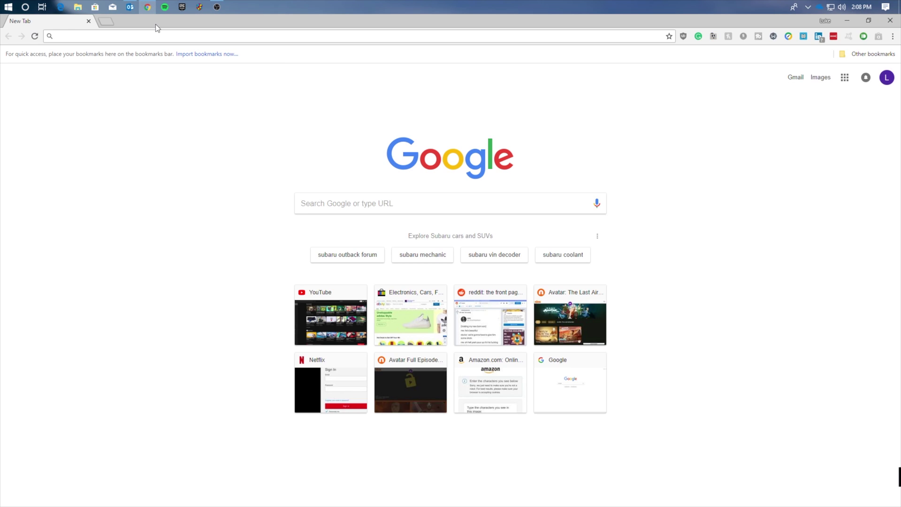
pyautogui.write('launchbox')
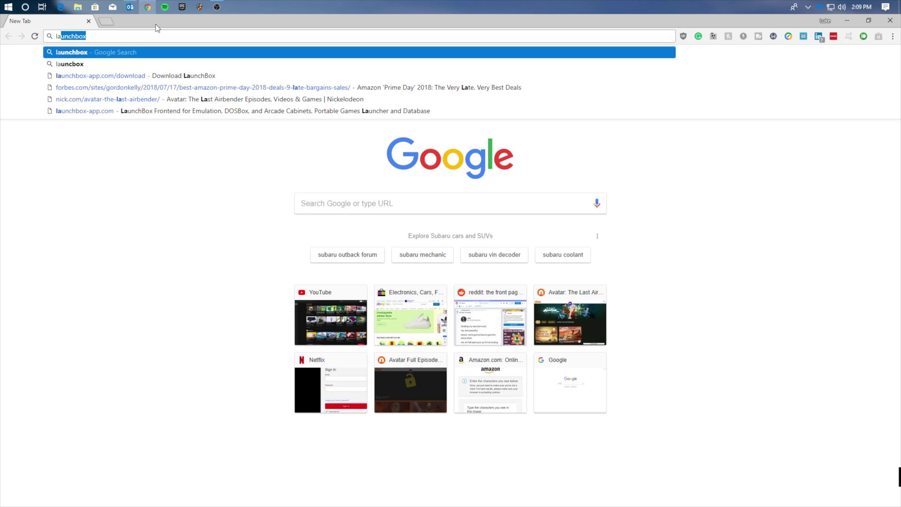
pyautogui.press('Delete')
pyautogui.press('Return')
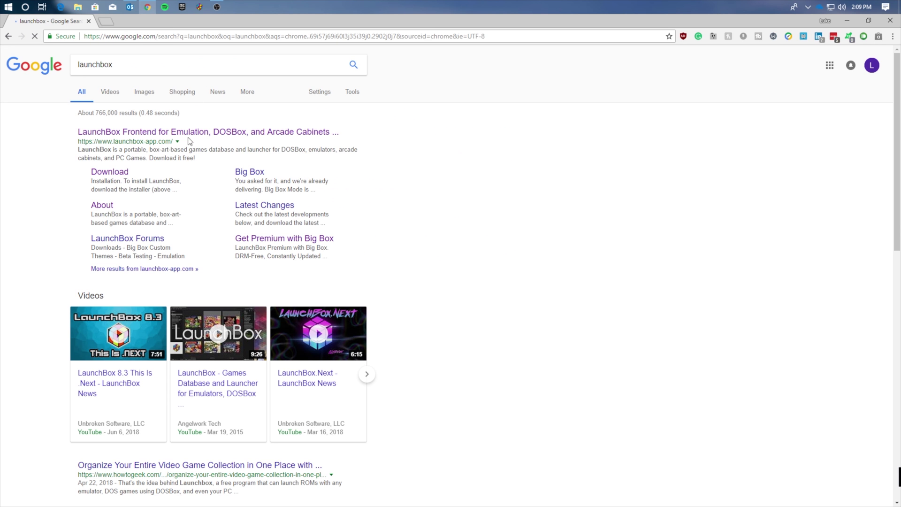
pyautogui.click(109, 172)
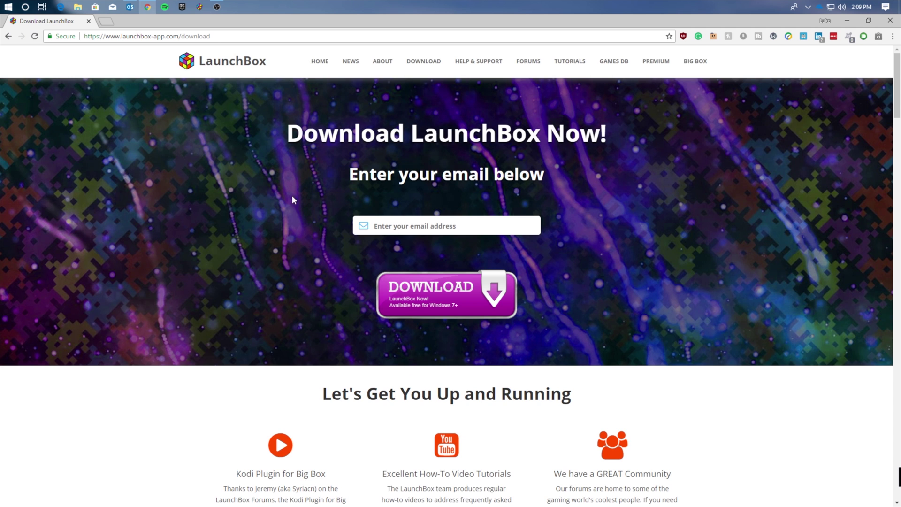
pyautogui.click(402, 224)
# Search for retroarch in a new browser tab and download the 64bit Windows 10 / 8 / 7 / Vista archive from the RetroArch site.
pyautogui.click(106, 21)
pyautogui.write('ret')
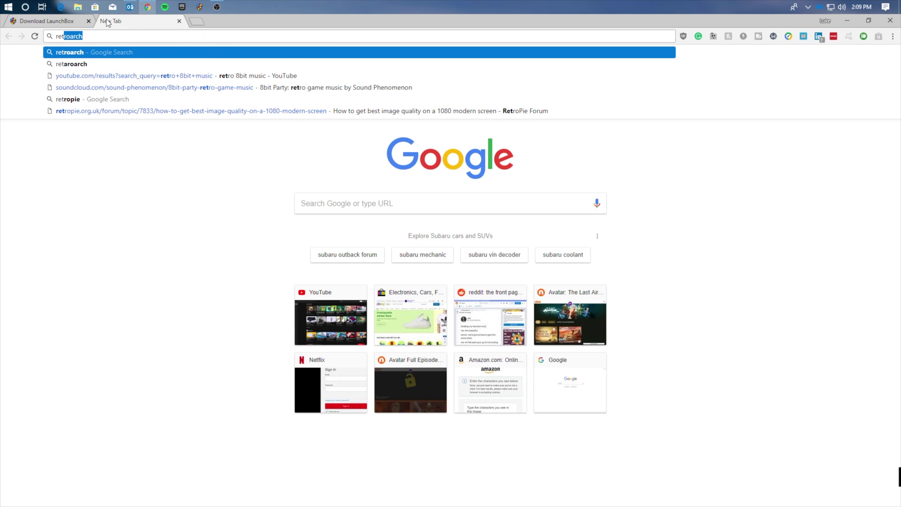
pyautogui.press('Return')
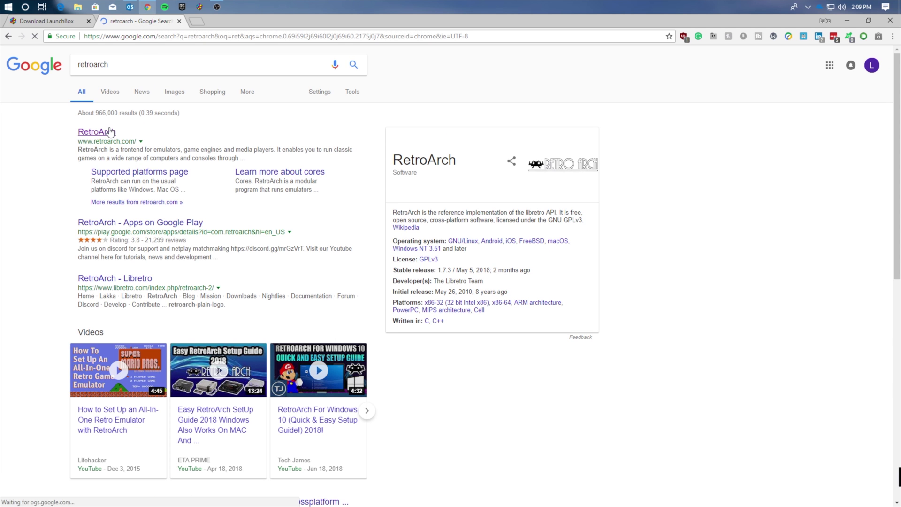
pyautogui.click(109, 132)
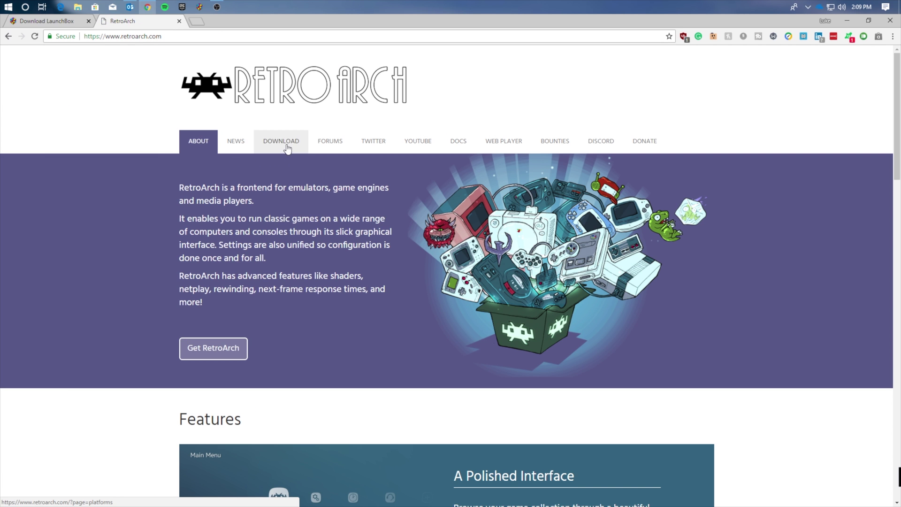
pyautogui.click(288, 145)
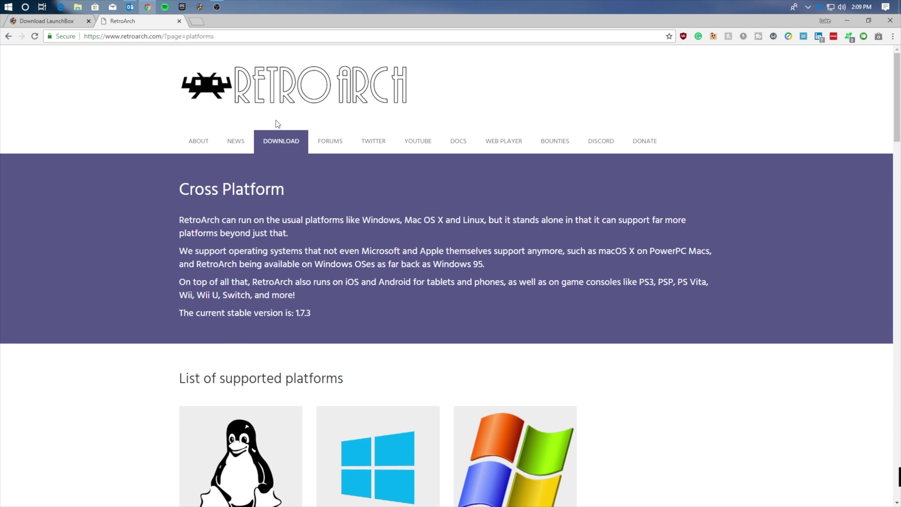
pyautogui.scroll(-4, 352, 354)
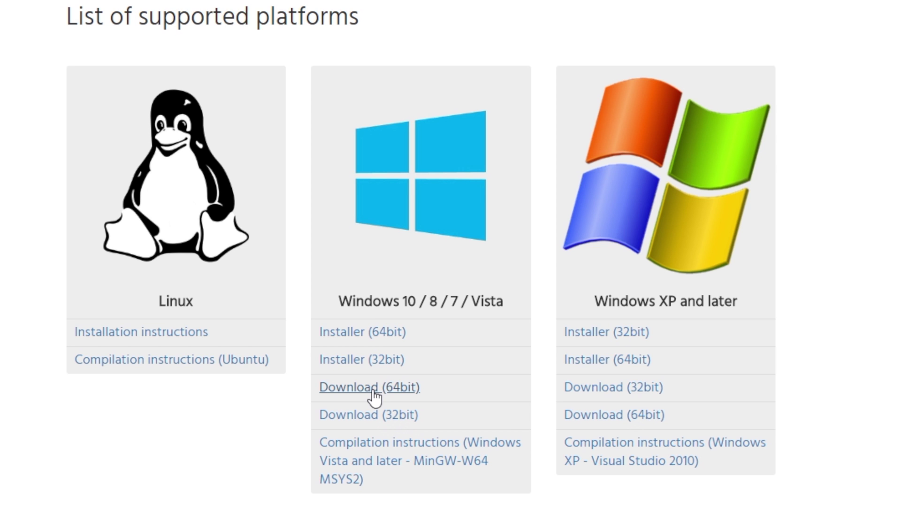
pyautogui.click(371, 388)
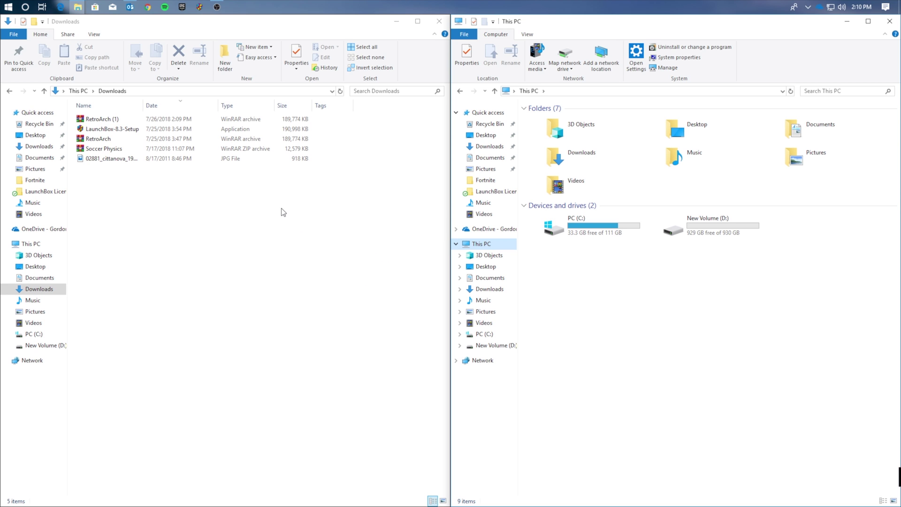
# Open the RetroArch archive from Downloads, extract it into the Downloads folder and close the archive window.
pyautogui.doubleClick(113, 138)
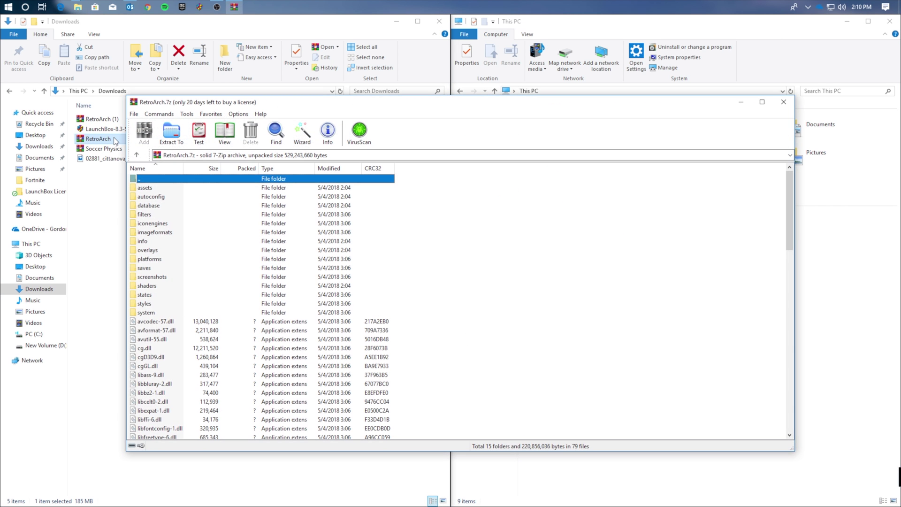
pyautogui.click(782, 102)
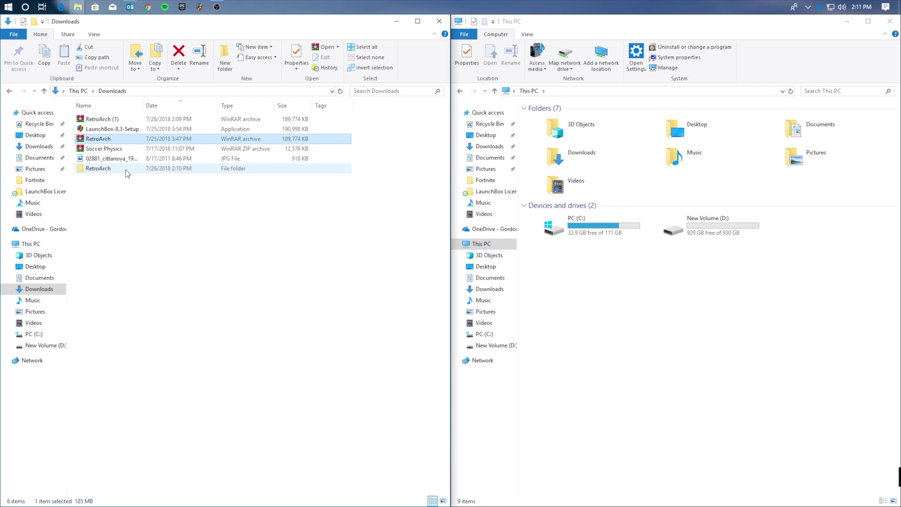
pyautogui.click(151, 196)
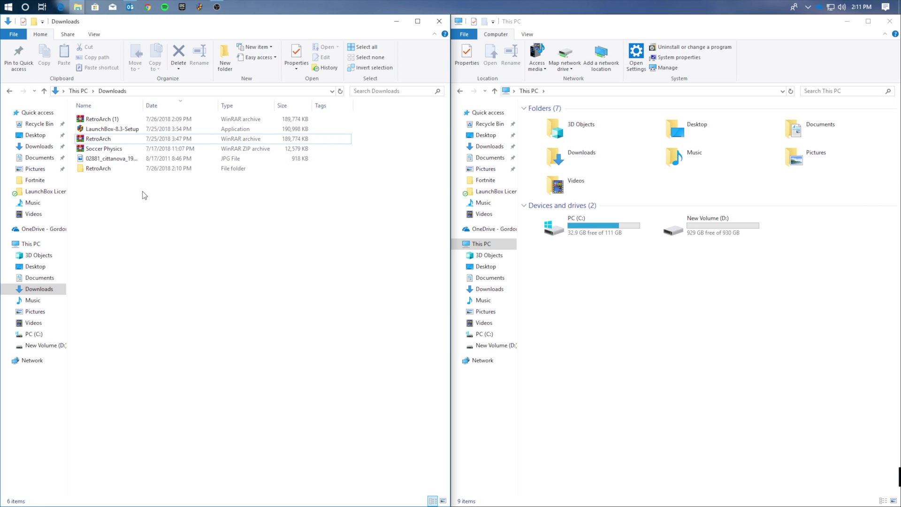
# Run LaunchBox-8.3-Setup with English as the setup language and accept the license agreement.
pyautogui.doubleClick(108, 130)
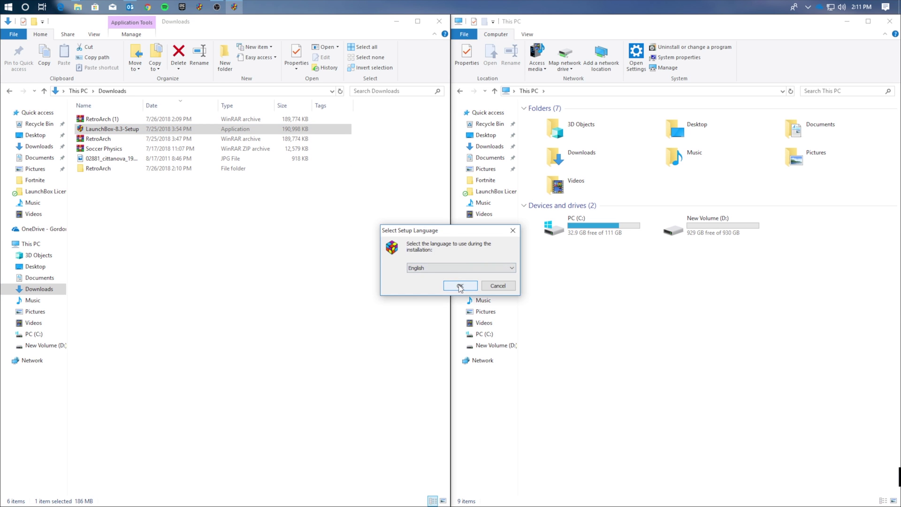
pyautogui.click(460, 286)
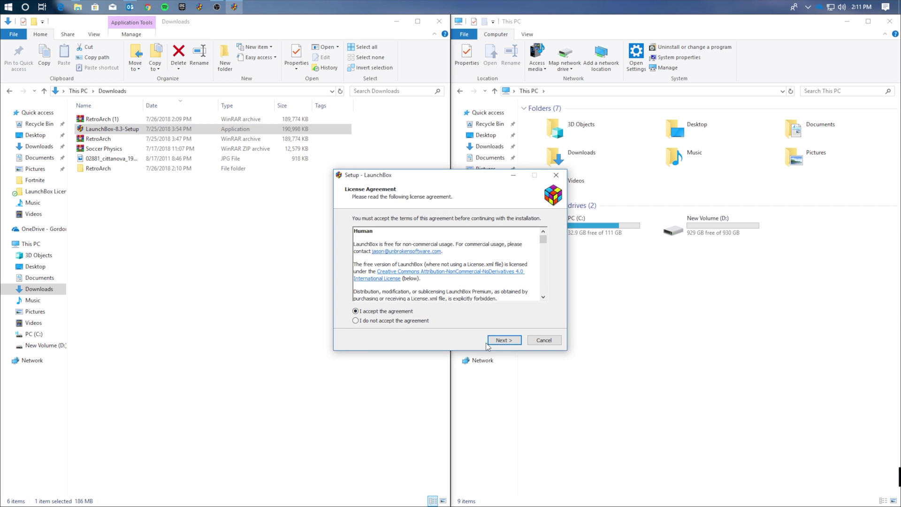
pyautogui.click(492, 344)
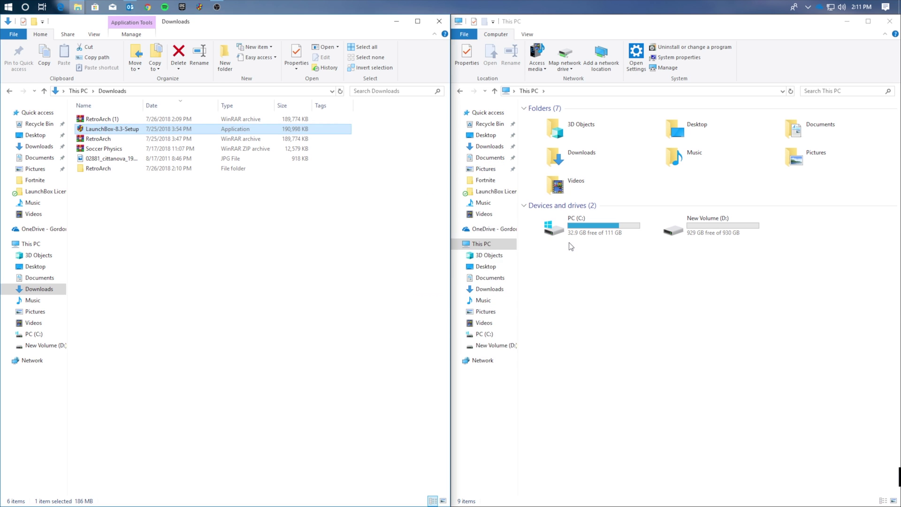
# Browse the C: drive in the second File Explorer window to the LaunchBox folder inside the personal user folder.
pyautogui.doubleClick(574, 233)
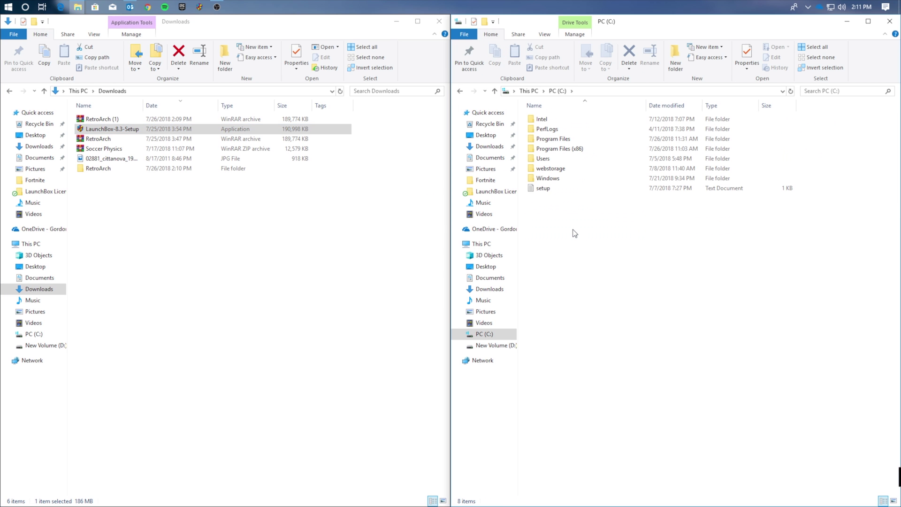
pyautogui.doubleClick(553, 159)
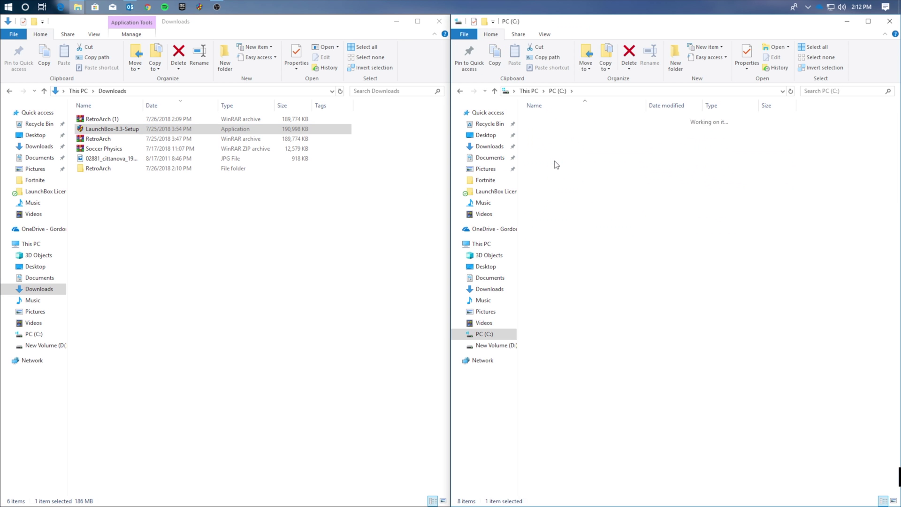
pyautogui.doubleClick(551, 118)
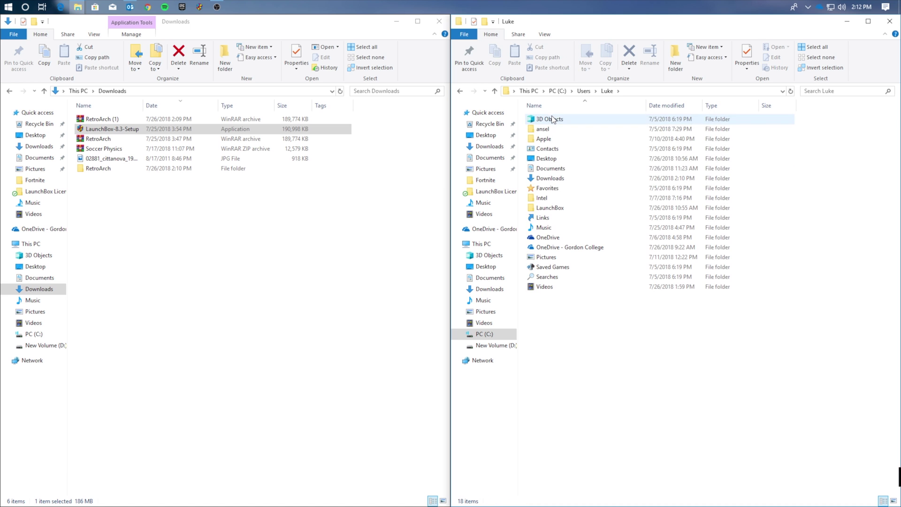
pyautogui.doubleClick(548, 210)
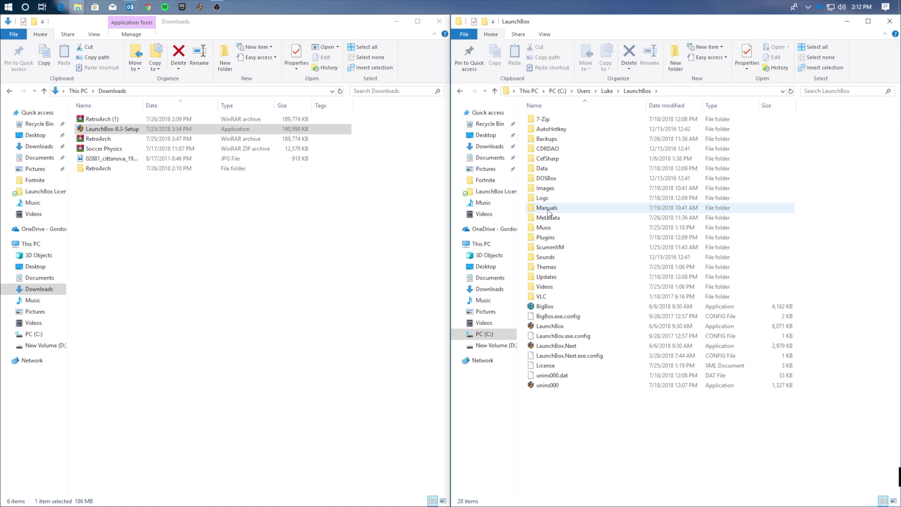
# Create a new folder named Emulators inside the LaunchBox folder.
pyautogui.rightClick(588, 420)
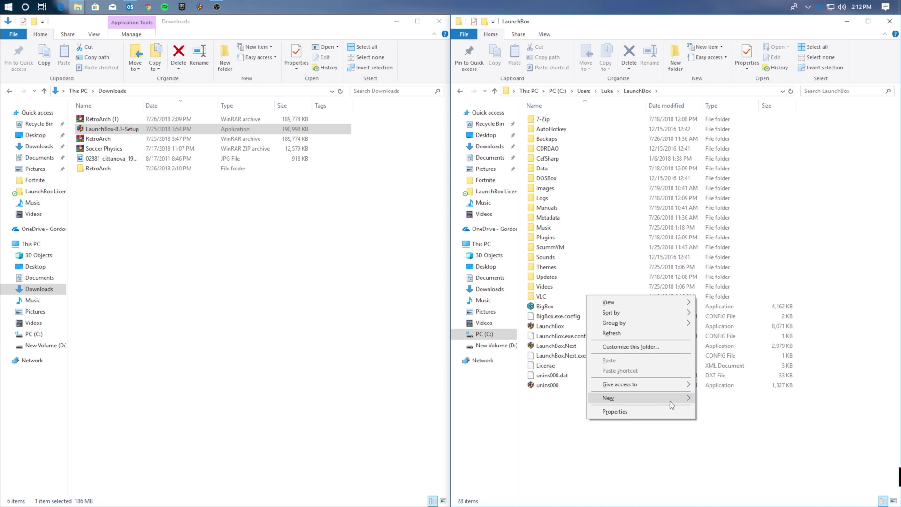
pyautogui.moveTo(669, 401)
pyautogui.click(709, 261)
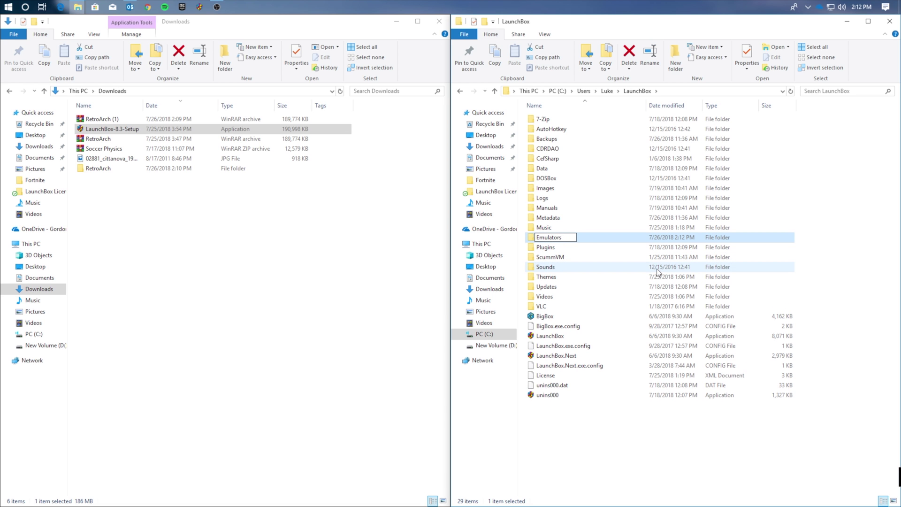
pyautogui.write('Emulators')
pyautogui.press('Return')
# Copy the extracted RetroArch folder from Downloads into the Emulators folder.
pyautogui.doubleClick(579, 190)
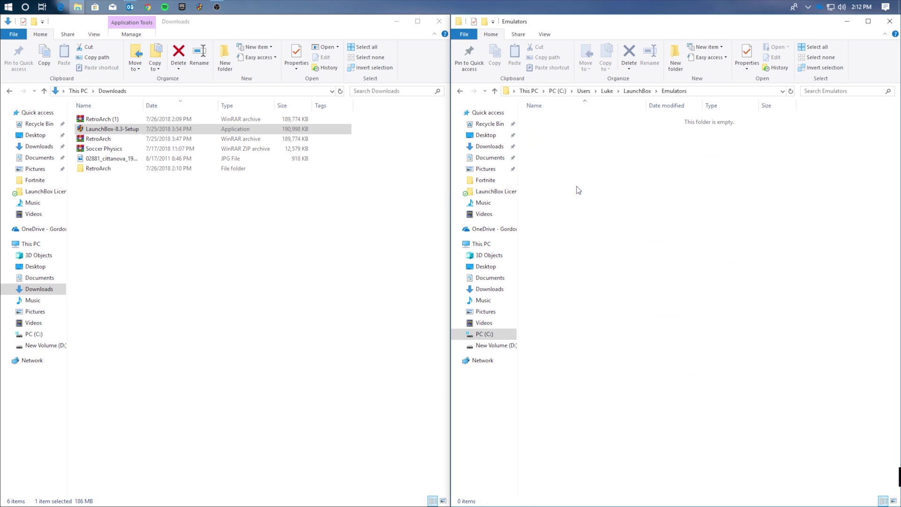
pyautogui.rightClick(98, 168)
pyautogui.click(128, 357)
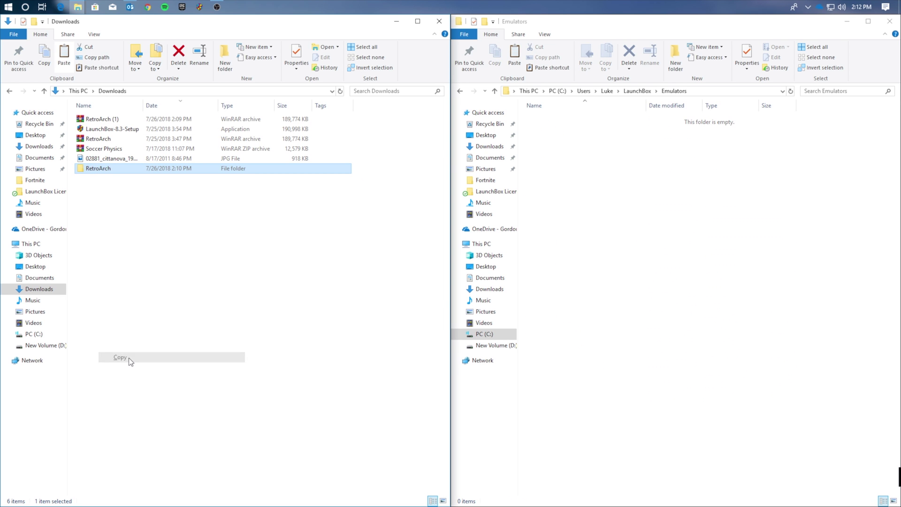
pyautogui.rightClick(573, 167)
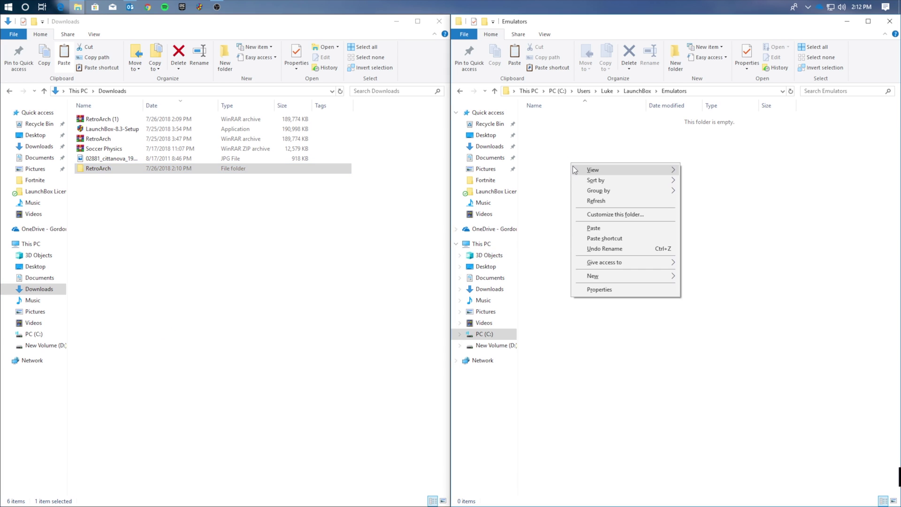
pyautogui.click(592, 228)
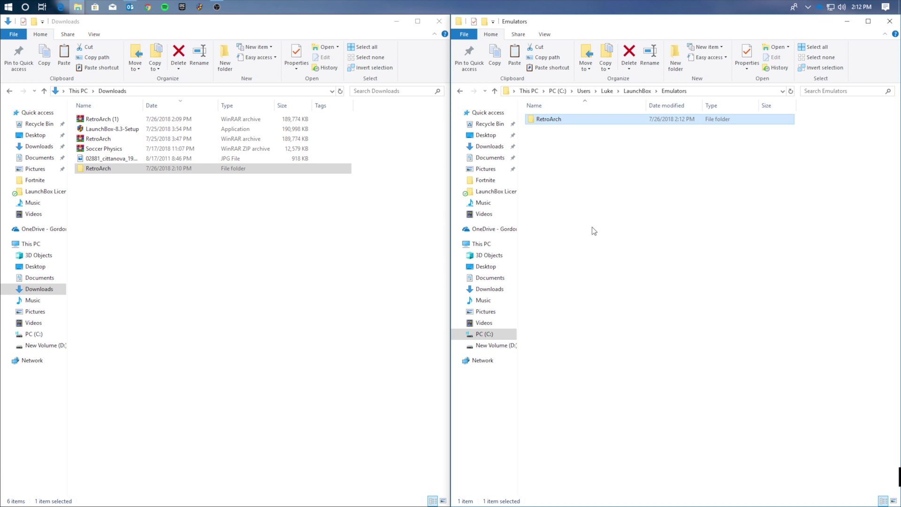
# Launch the retroarch application from the RetroArch folder copied into Emulators.
pyautogui.doubleClick(547, 119)
pyautogui.scroll(-13, 565, 258)
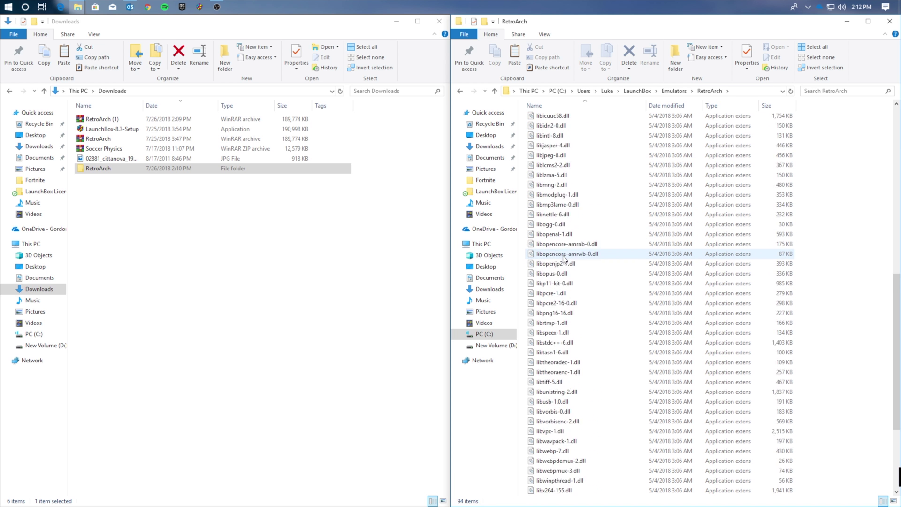
pyautogui.scroll(-4, 565, 258)
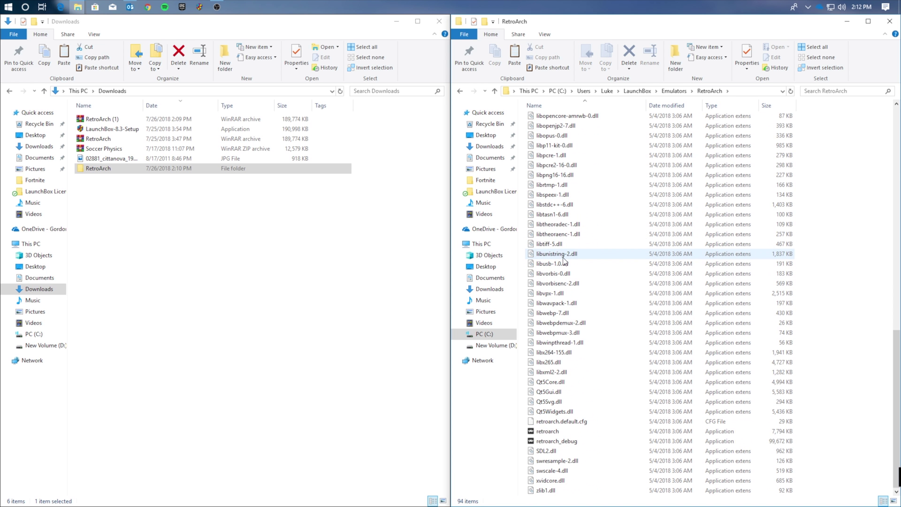
pyautogui.click(562, 432)
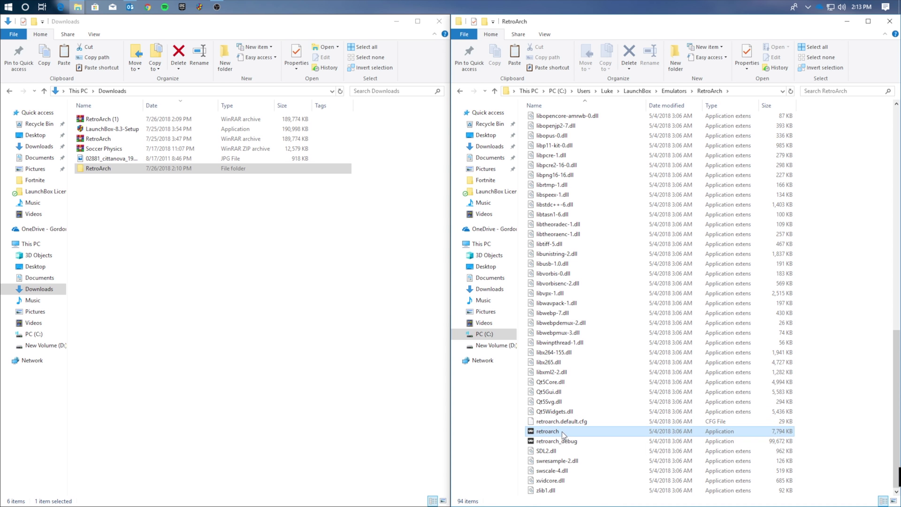
pyautogui.doubleClick(562, 432)
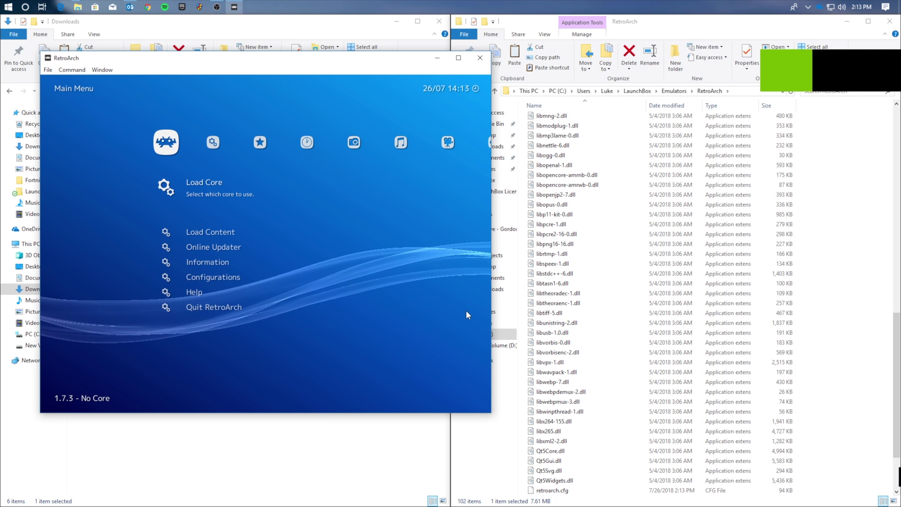
# Turn on Start in Fullscreen Mode in RetroArch's Video settings and return to the Settings list.
pyautogui.press('Right')
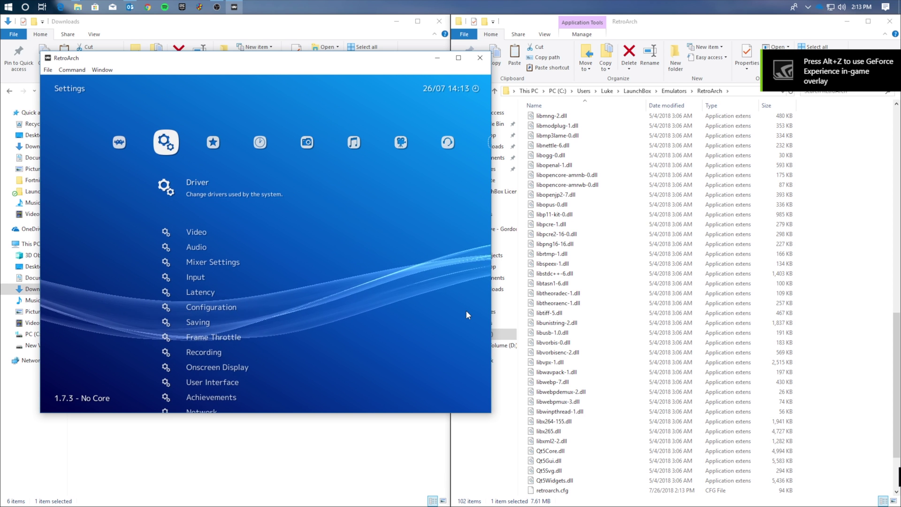
pyautogui.press('Down')
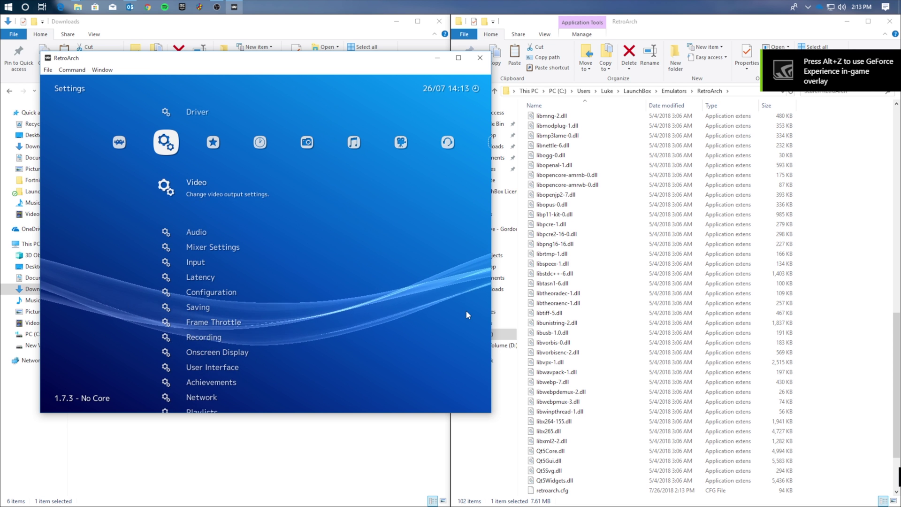
pyautogui.press('Return')
pyautogui.press('Down')
pyautogui.press('Down')
pyautogui.press('Return')
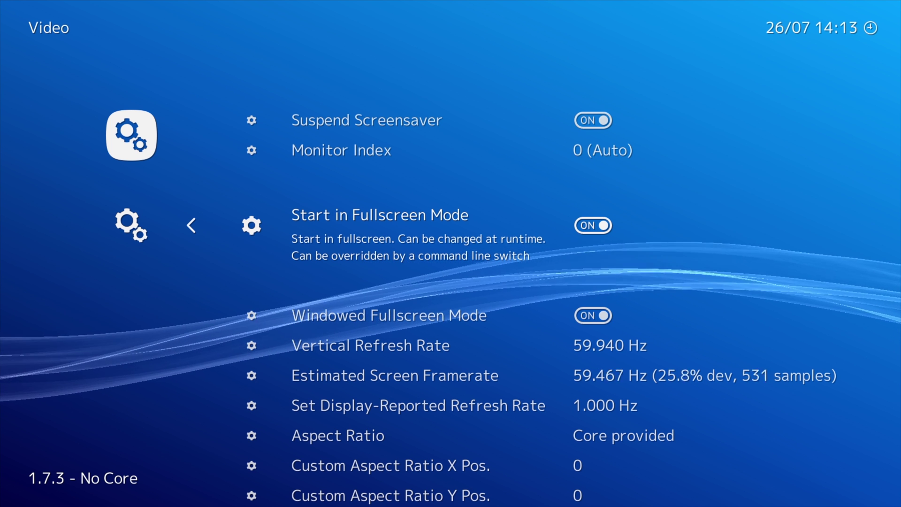
pyautogui.press('BackSpace')
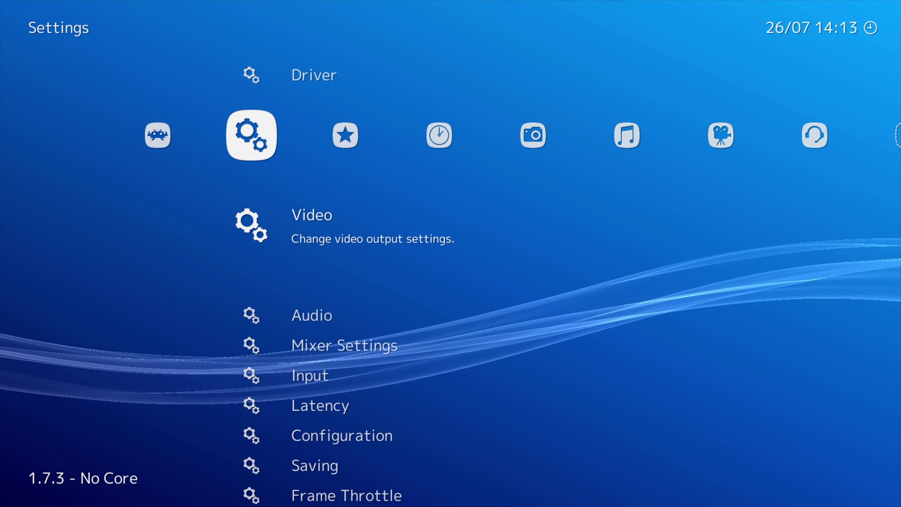
# Open the Core Updater list from RetroArch's Online Updater.
pyautogui.press('Left')
pyautogui.press('Down')
pyautogui.press('Down')
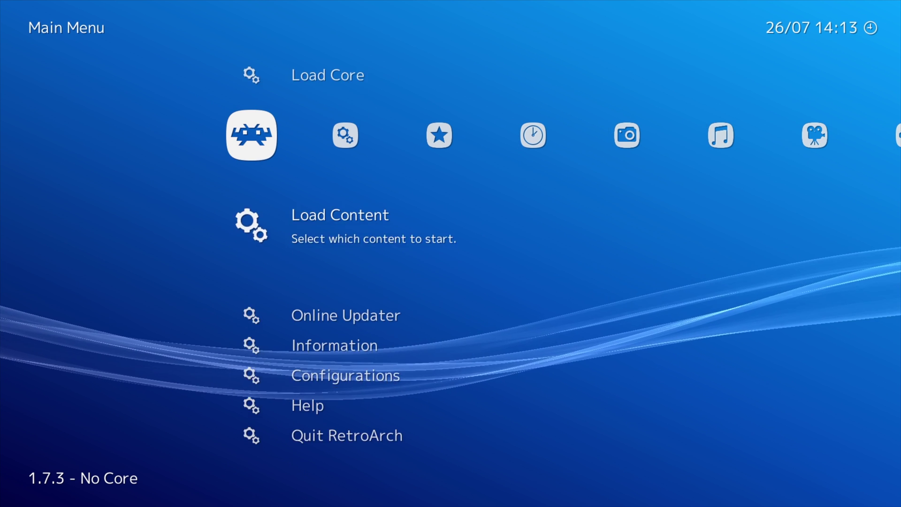
pyautogui.press('Return')
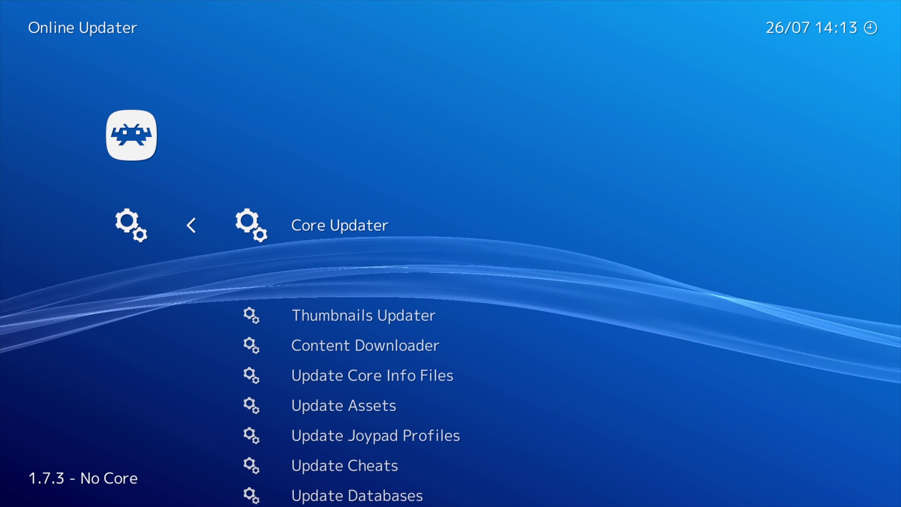
pyautogui.press('Return')
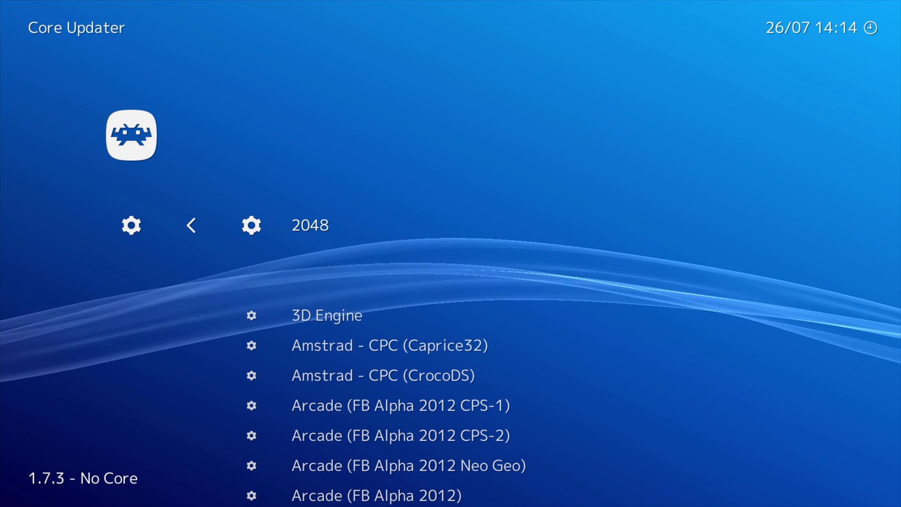
# Download the Nintendo - NES / Famicom (Nestopia UE) core.
pyautogui.press('Down')
pyautogui.press('Down')
pyautogui.press('Down')
pyautogui.press('Down')
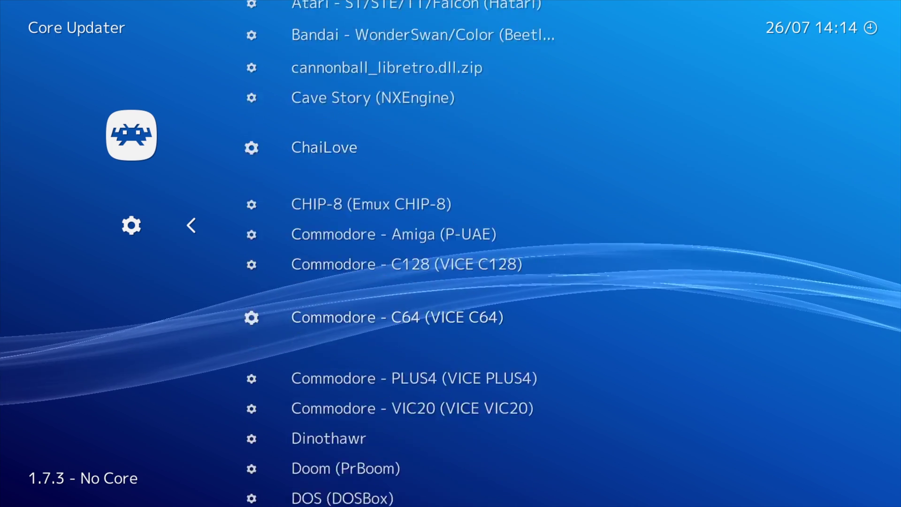
pyautogui.press('Down')
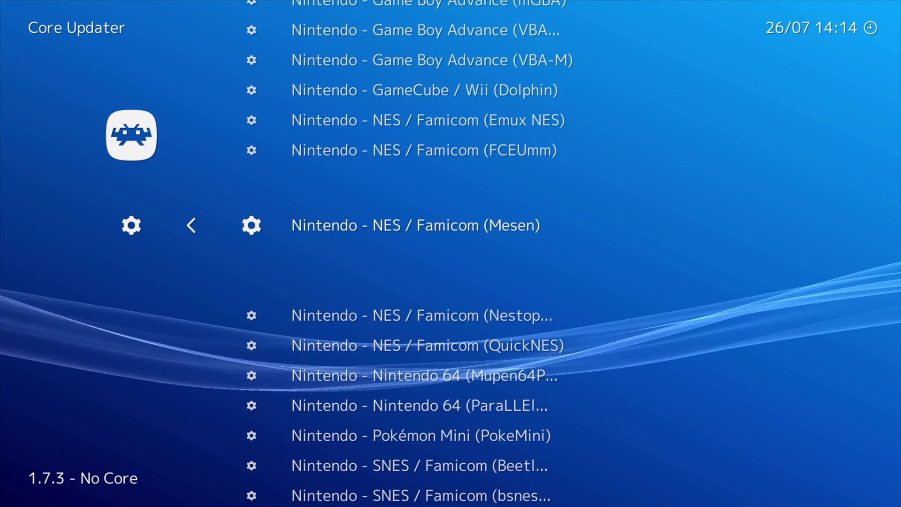
pyautogui.press('Down')
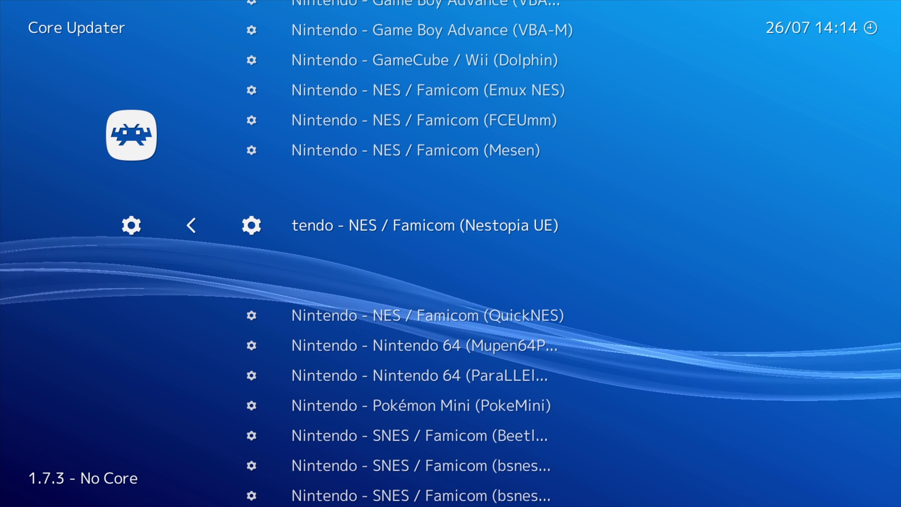
pyautogui.press('Return')
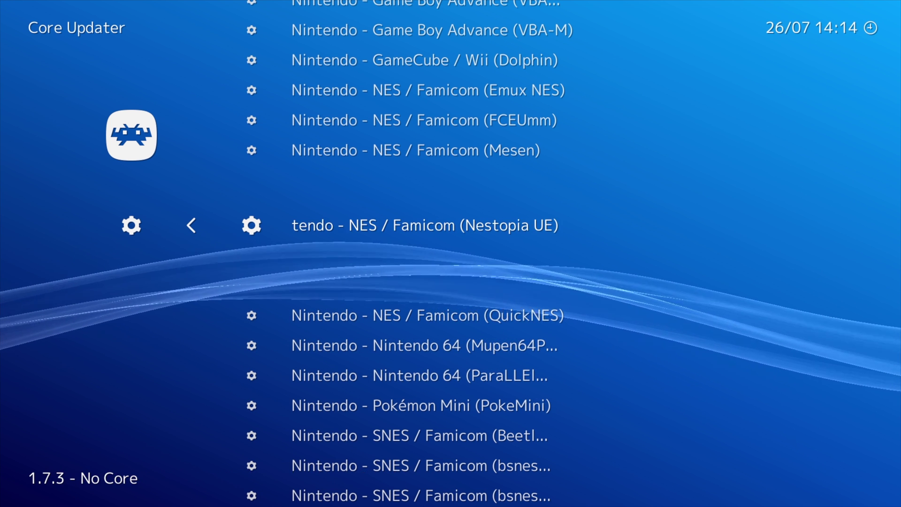
# Download the Nintendo - SNES / Famicom (Snes9x) core.
pyautogui.press('Down')
pyautogui.press('Down')
pyautogui.press('Down')
pyautogui.press('Down')
pyautogui.press('Down')
pyautogui.press('Down')
pyautogui.press('Down')
pyautogui.press('Down')
pyautogui.press('Down')
pyautogui.press('Down')
pyautogui.press('Down')
pyautogui.press('Down')
pyautogui.press('Down')
pyautogui.press('Down')
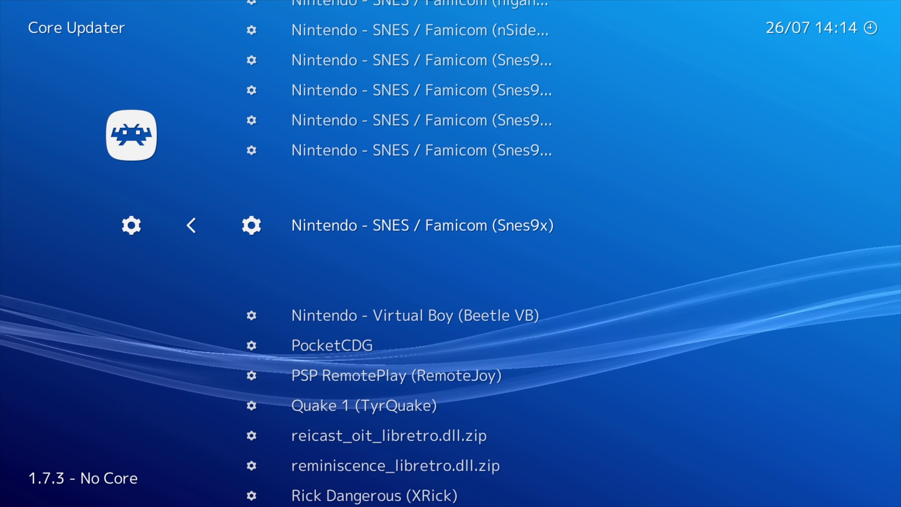
pyautogui.press('Return')
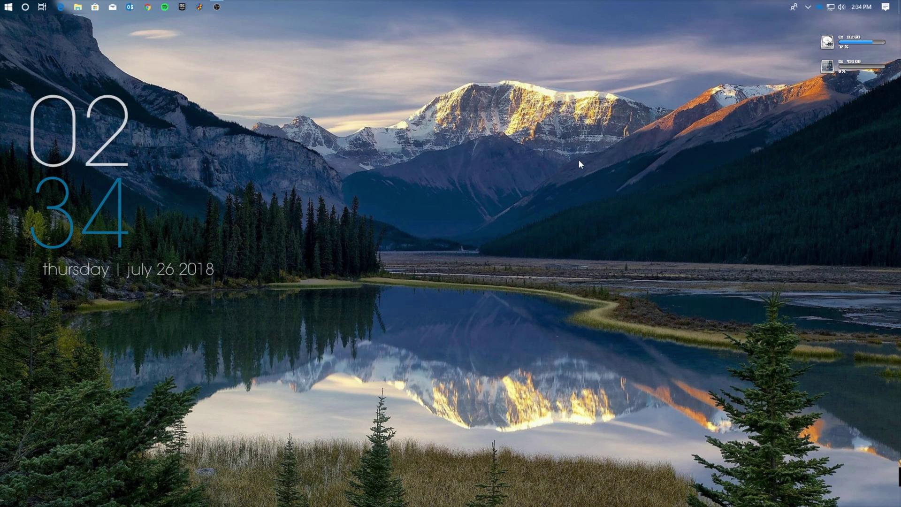
# Find the LaunchBox desktop app on the computer and launch it.
pyautogui.press('super')
pyautogui.write('lau')
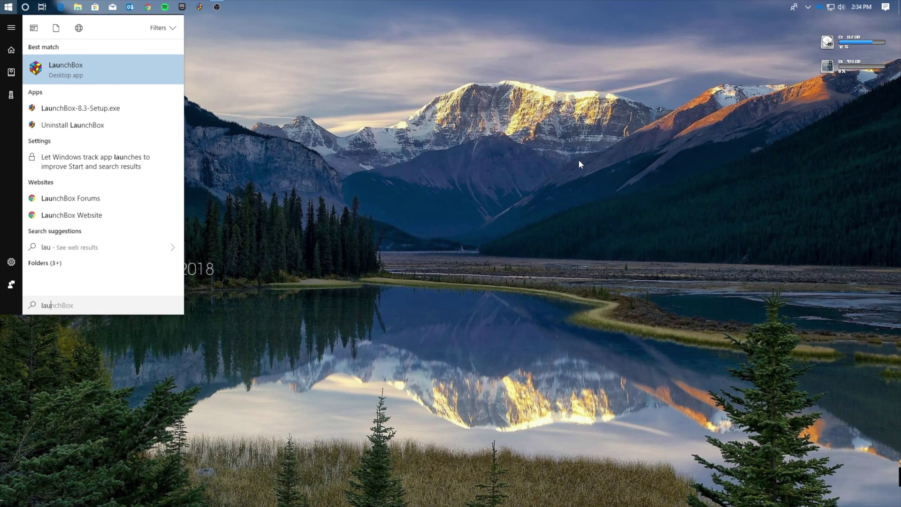
pyautogui.press('Return')
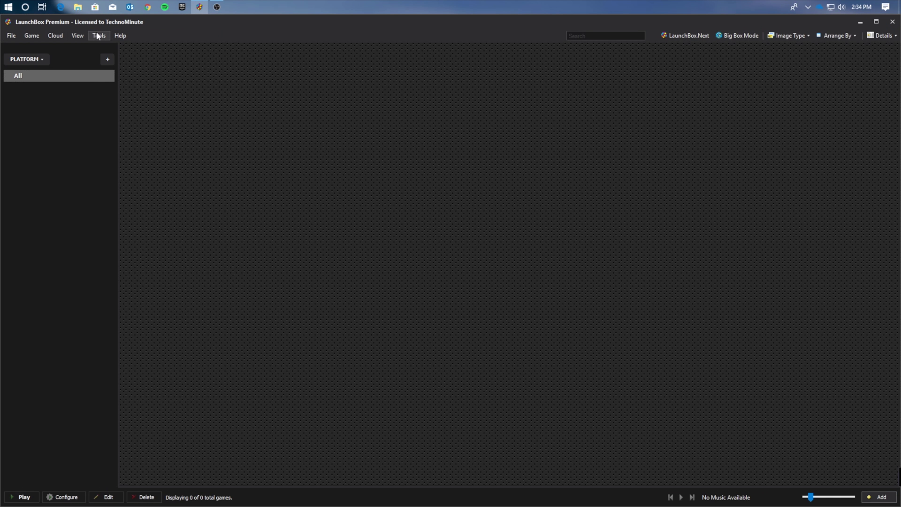
# Start a ROM files import and add the NES Games folder from Retro Games on the Desktop.
pyautogui.click(98, 36)
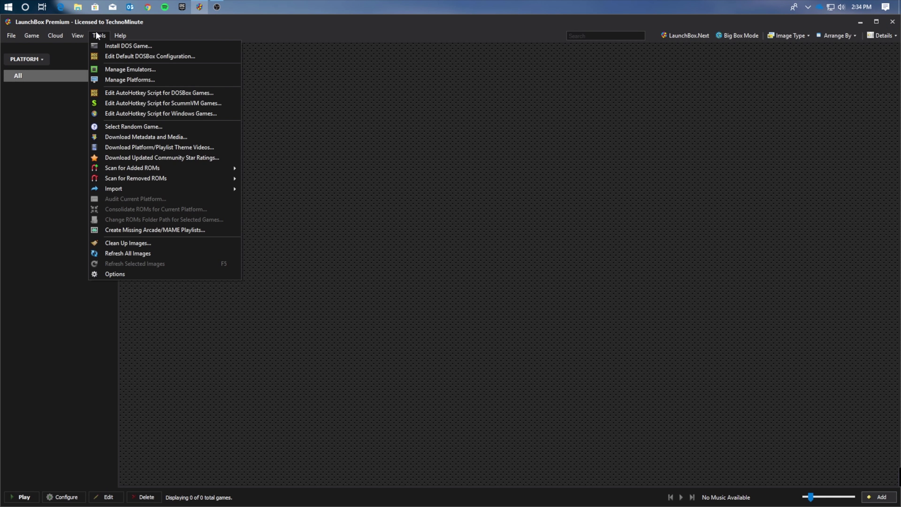
pyautogui.moveTo(131, 191)
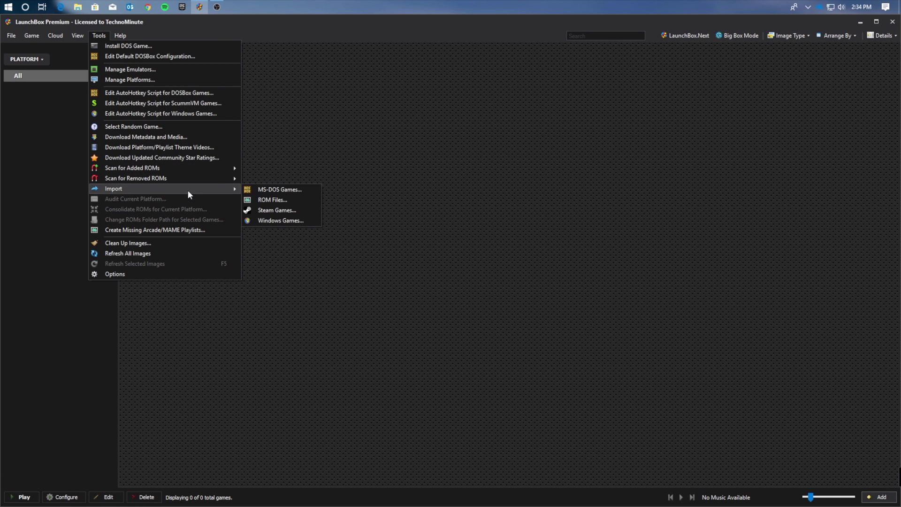
pyautogui.click(266, 201)
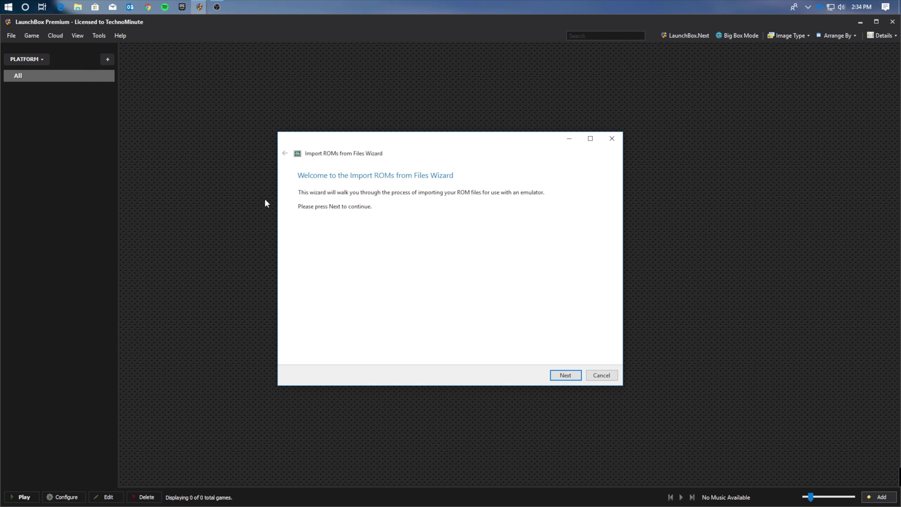
pyautogui.click(567, 378)
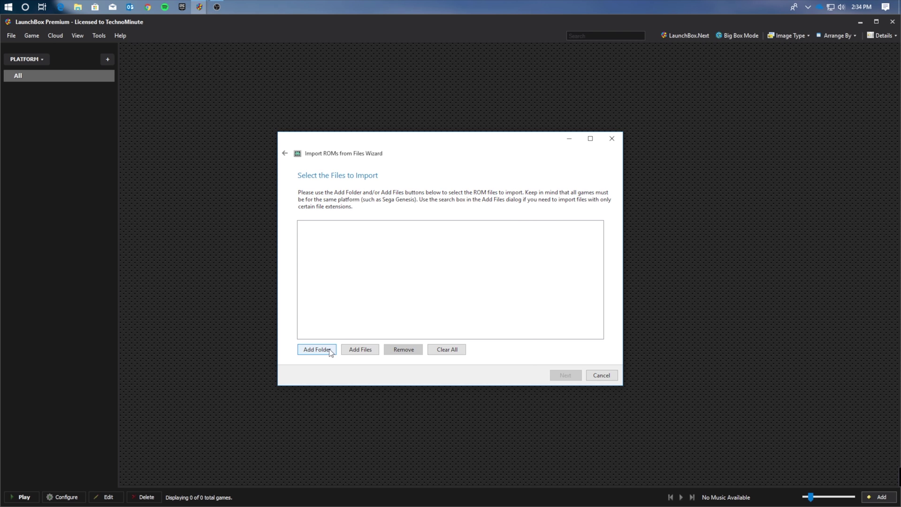
pyautogui.click(317, 350)
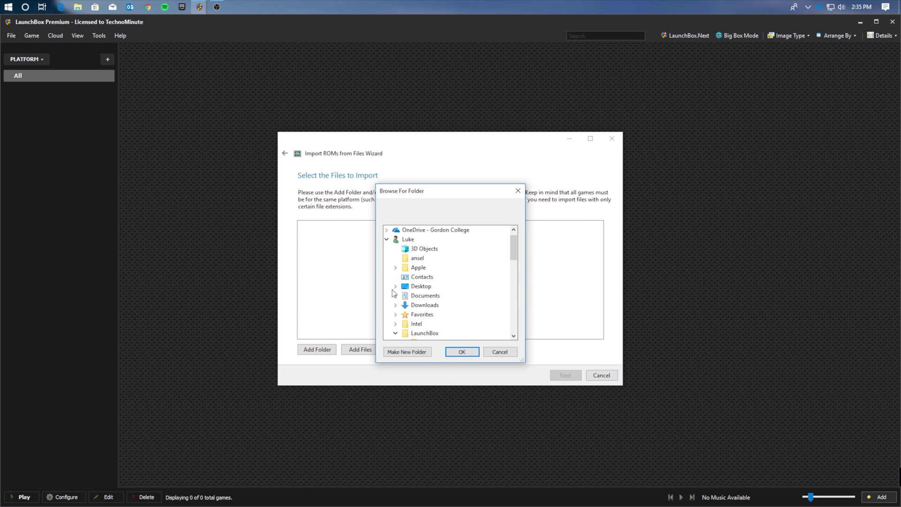
pyautogui.scroll(-1, 422, 286)
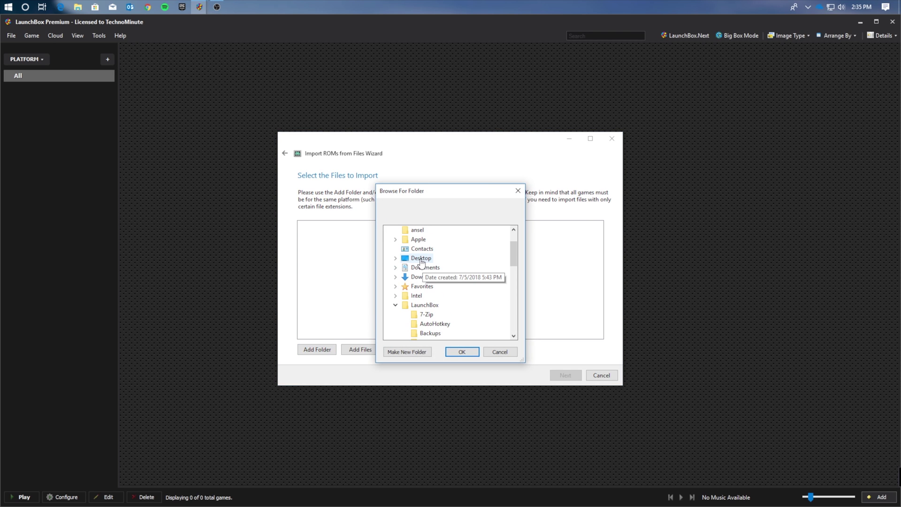
pyautogui.doubleClick(421, 259)
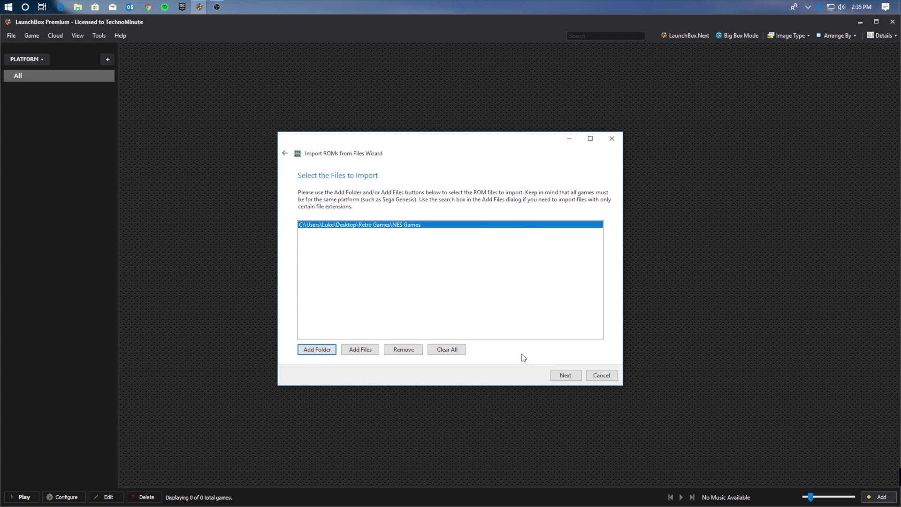
# Set the imported games' platform to Nintendo Entertainment System and use Retroarch as the emulator.
pyautogui.click(566, 375)
pyautogui.click(441, 211)
pyautogui.scroll(-15, 364, 314)
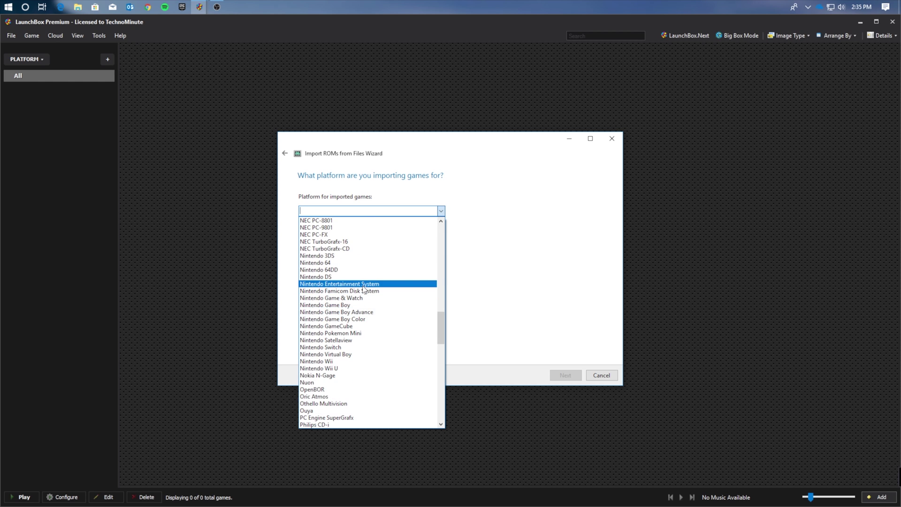
pyautogui.click(364, 284)
pyautogui.click(567, 375)
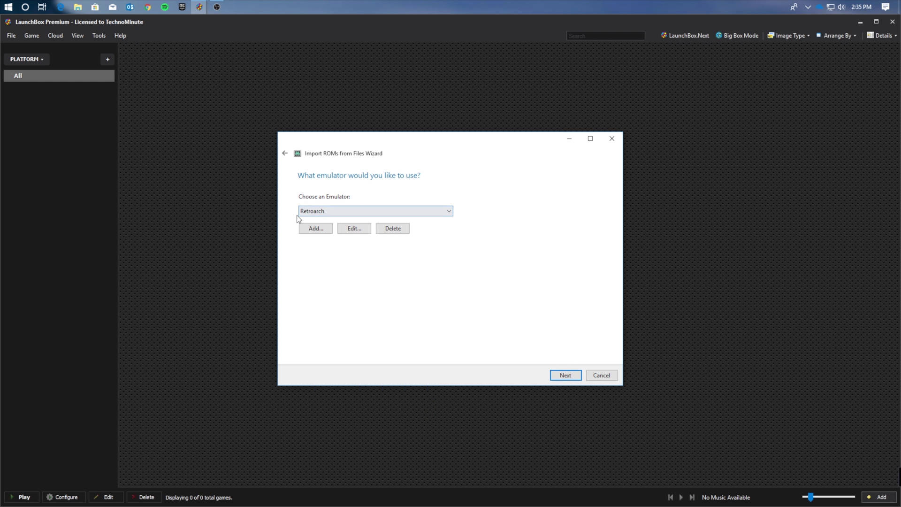
pyautogui.click(574, 376)
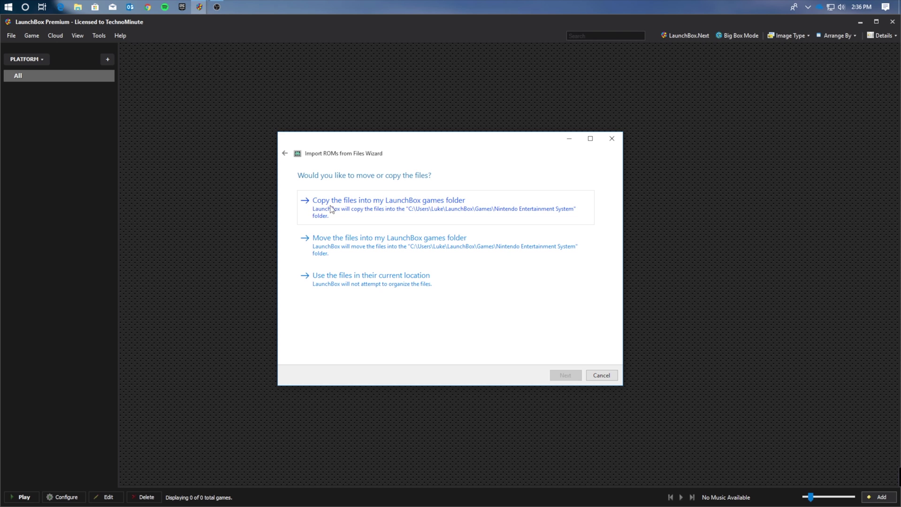
# Choose to copy the files into the LaunchBox games folder and accept the database metadata, image and EmuMovies media downloads.
pyautogui.click(398, 203)
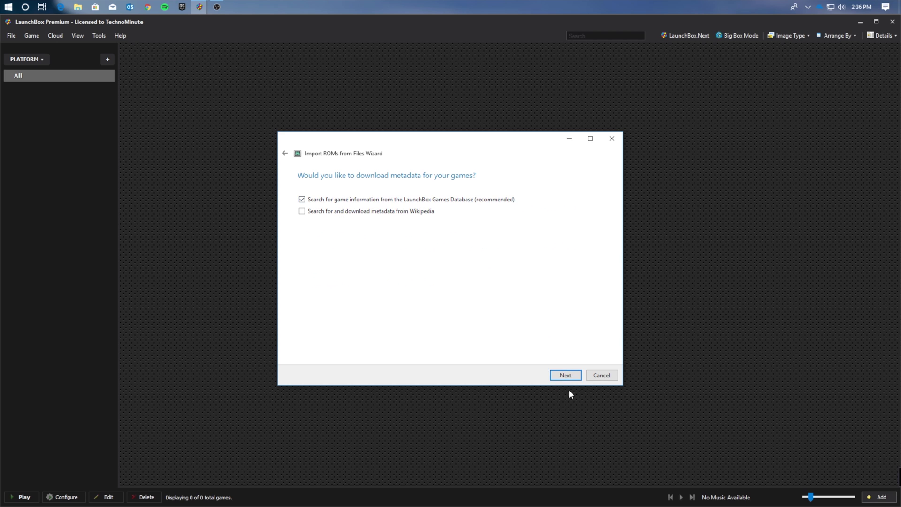
pyautogui.click(578, 379)
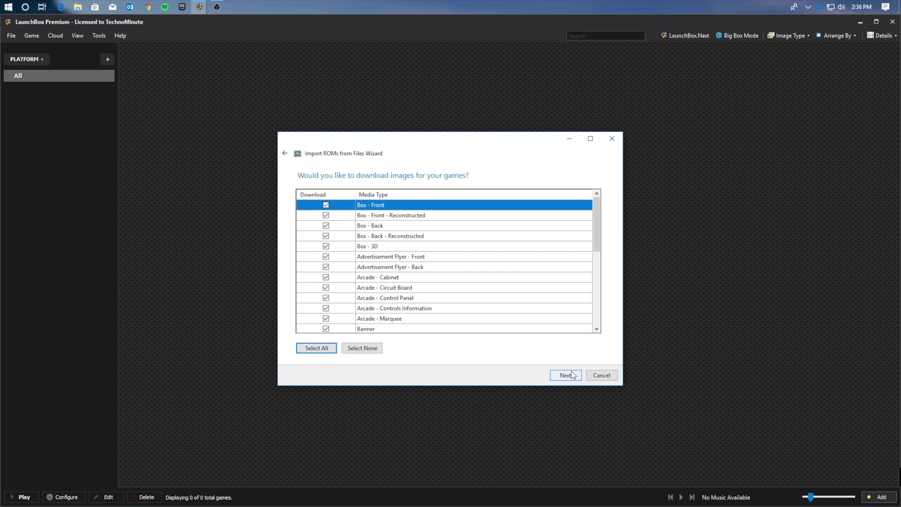
pyautogui.click(573, 376)
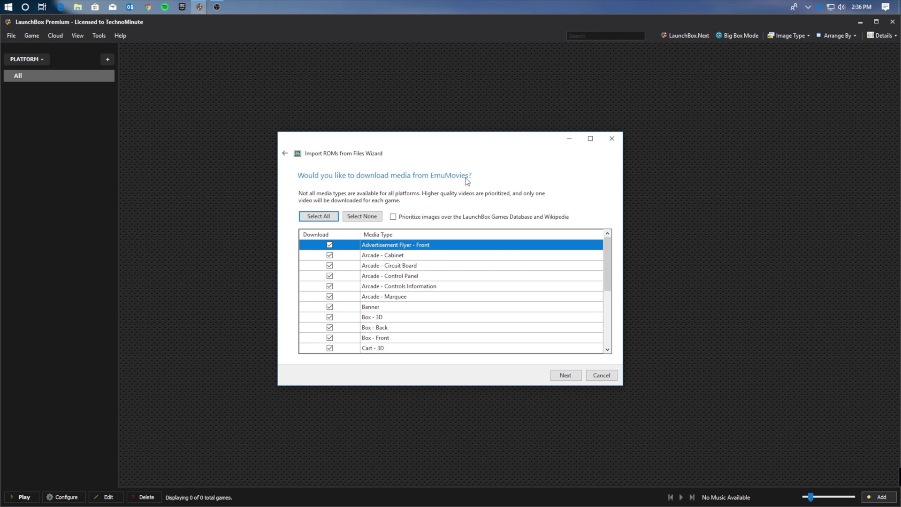
pyautogui.click(563, 376)
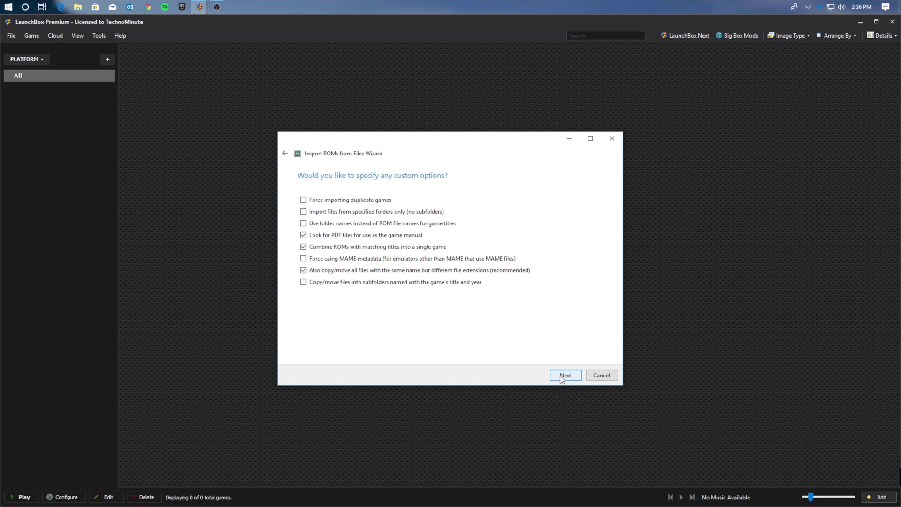
# Finish the ROM import with the default custom options and dismiss the import messages.
pyautogui.click(561, 376)
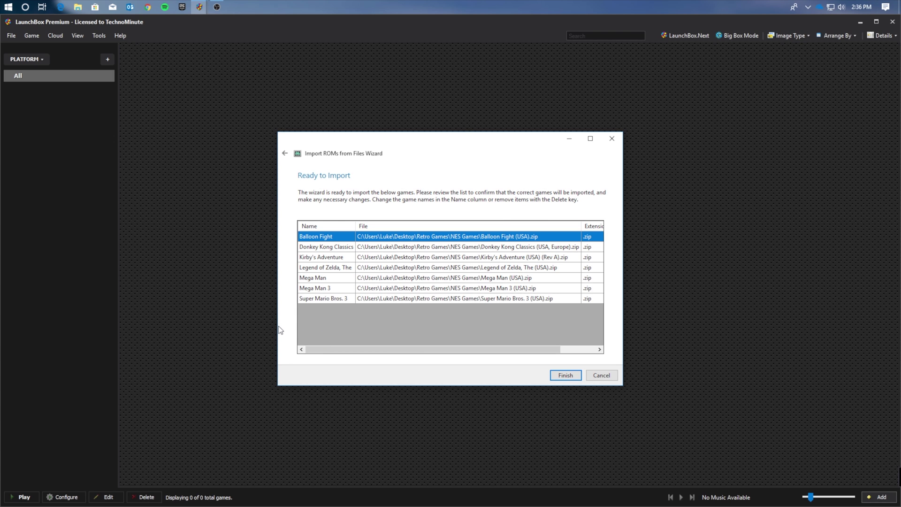
pyautogui.click(565, 375)
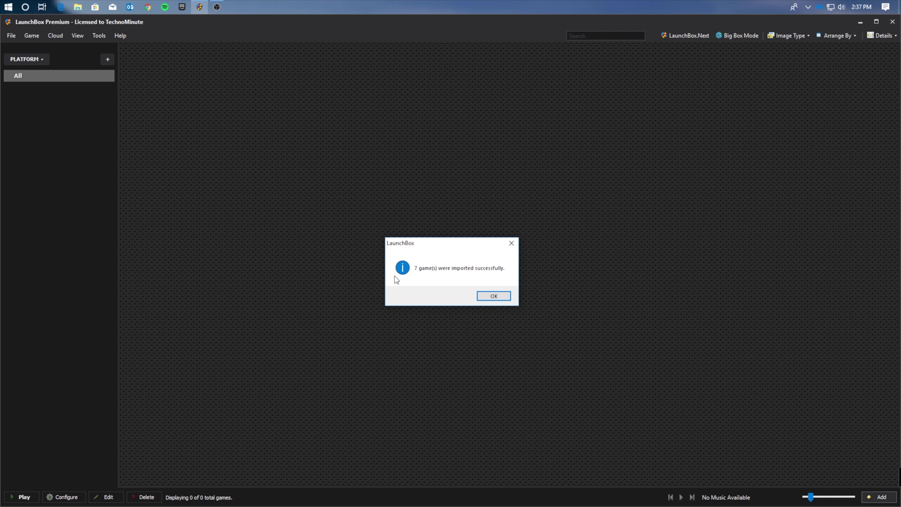
pyautogui.click(494, 296)
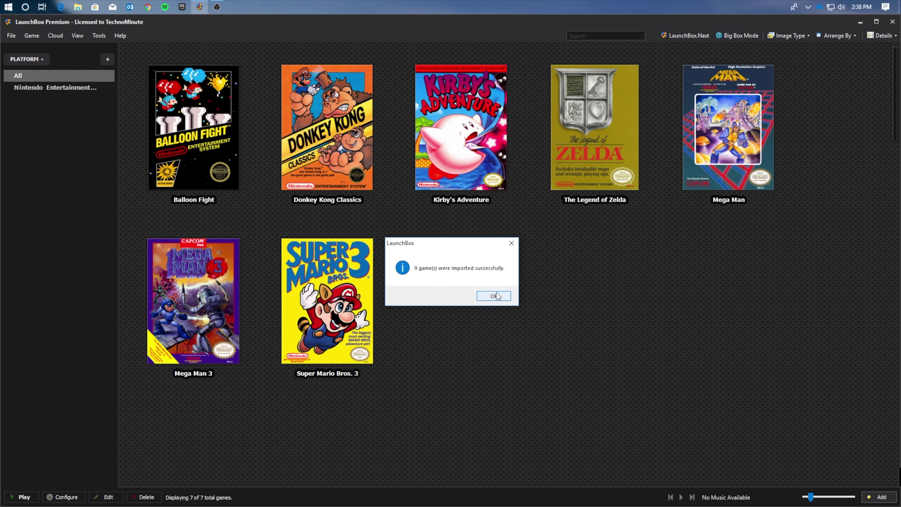
pyautogui.click(496, 293)
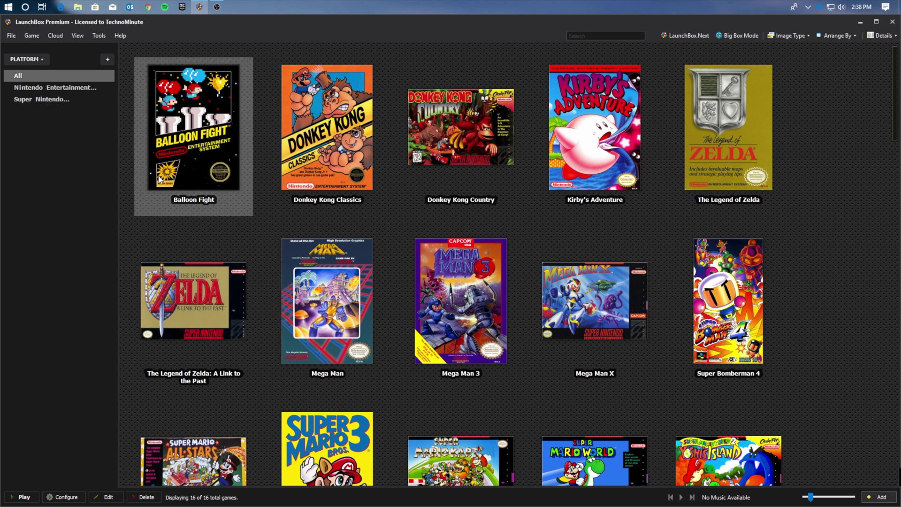
# View the Super Nintendo games, and start a one-player game of Super Mario Bros. 3 from the Nintendo Entertainment System platform.
pyautogui.click(41, 99)
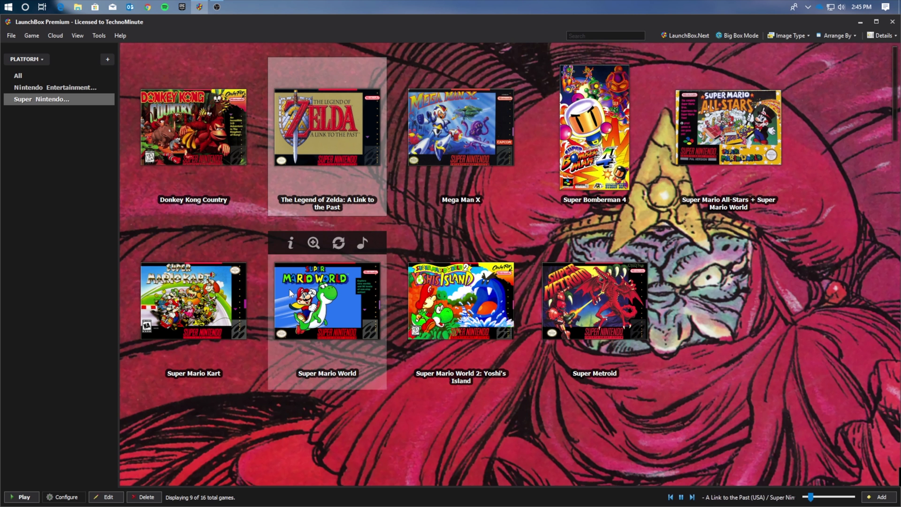
pyautogui.click(42, 89)
pyautogui.moveTo(294, 261)
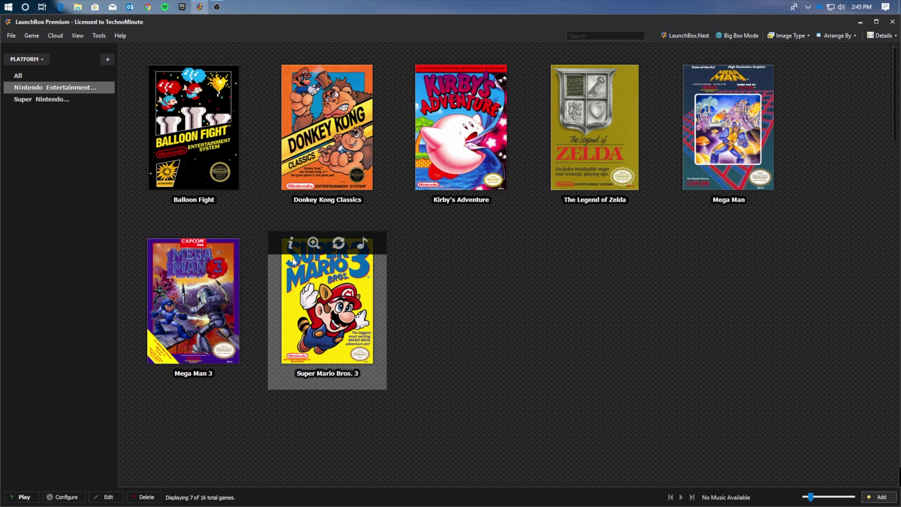
pyautogui.click(322, 280)
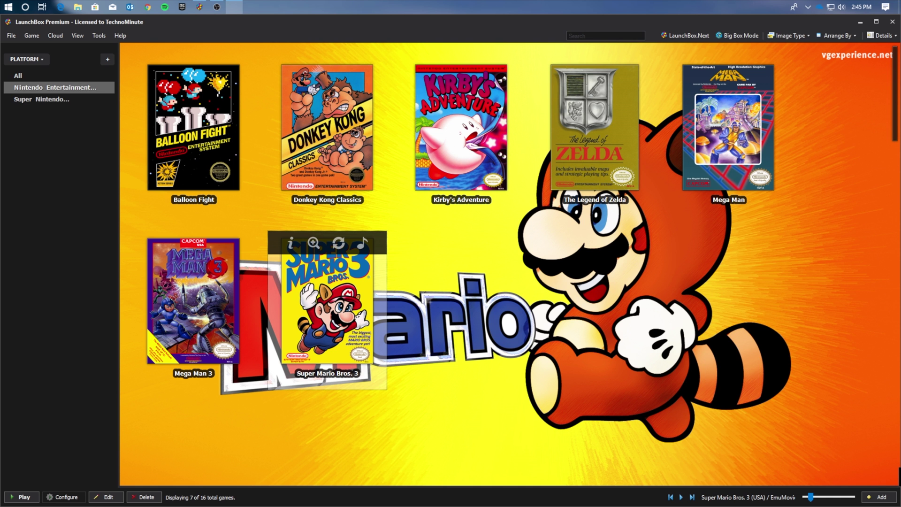
pyautogui.press('Return')
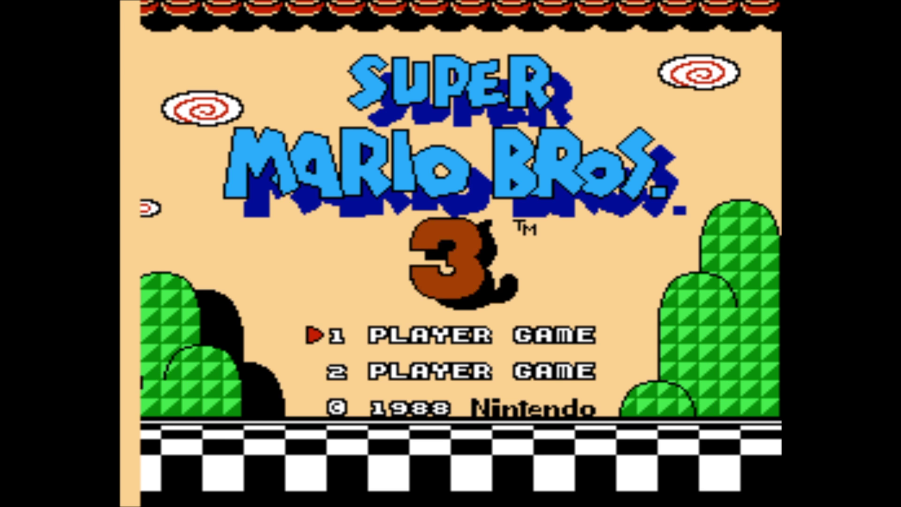
pyautogui.press('Return')
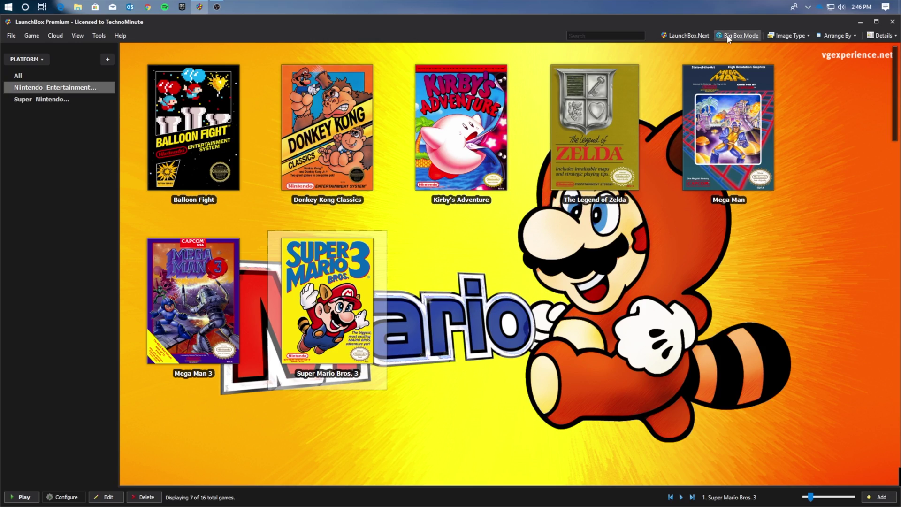
# Switch LaunchBox to Big Box Mode and open the Nintendo Entertainment System platform.
pyautogui.click(728, 35)
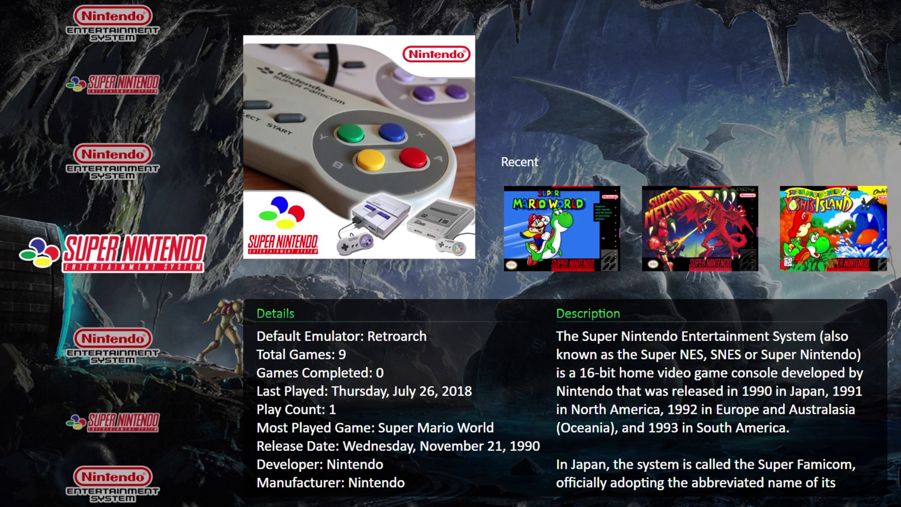
pyautogui.press('Down')
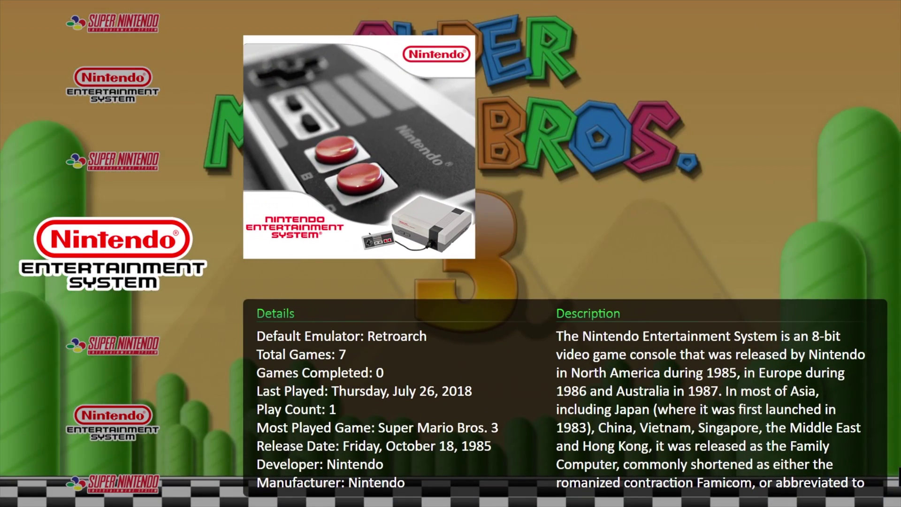
pyautogui.press('Return')
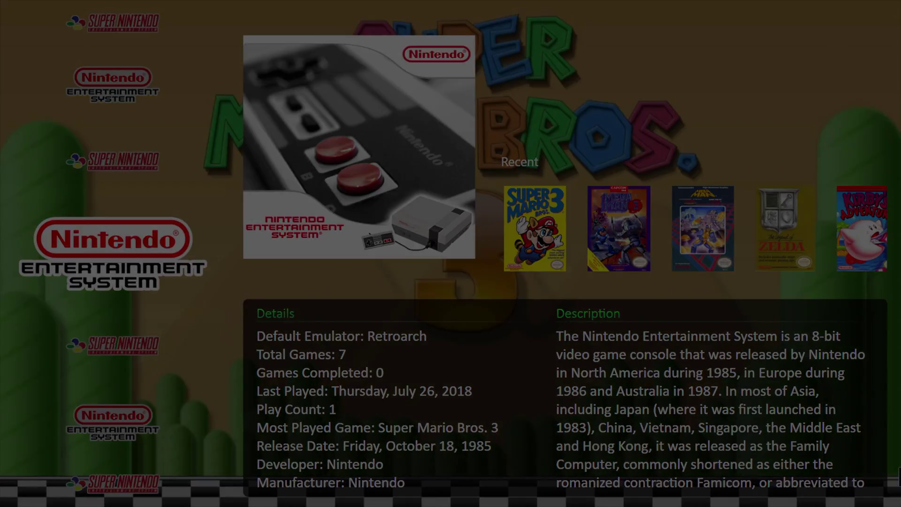